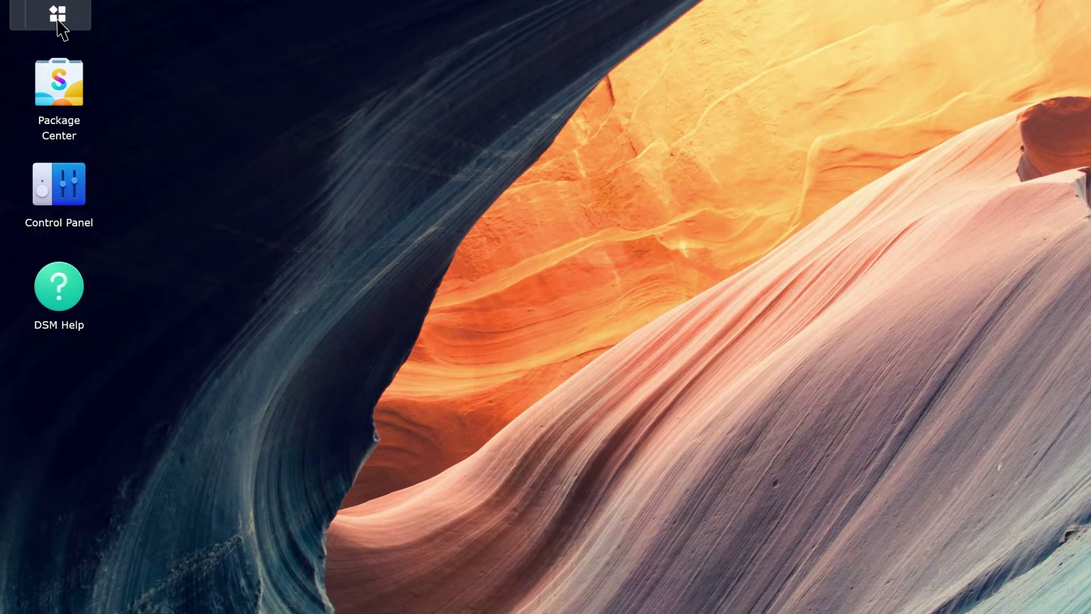
Step: Launch File Station and open the Project folder under Shared Folder
{"action": "left_click", "coordinate": [51, 14]}
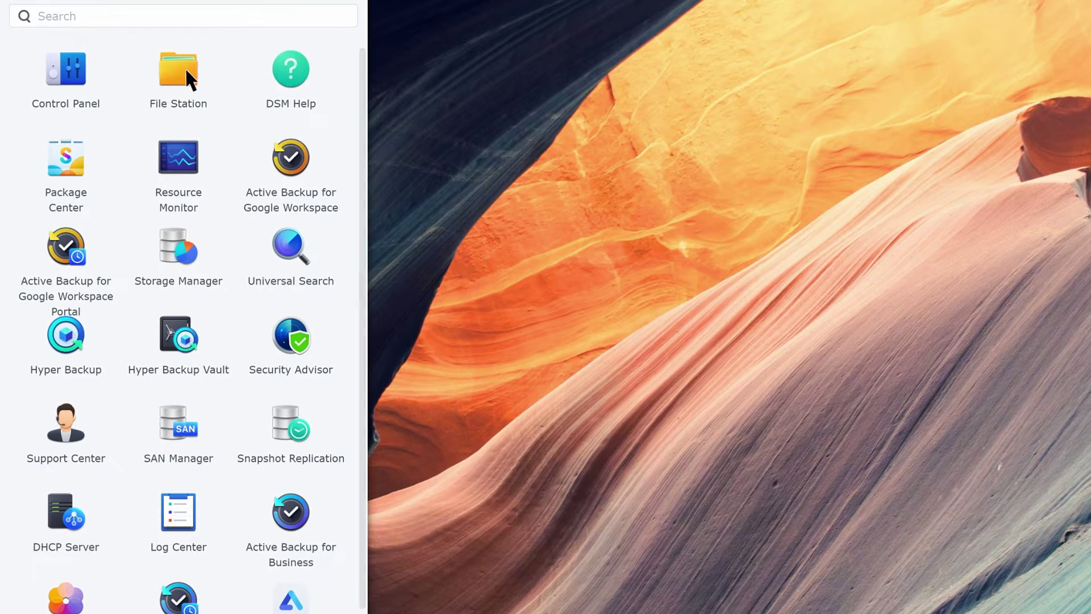
{"action": "left_click", "coordinate": [186, 69]}
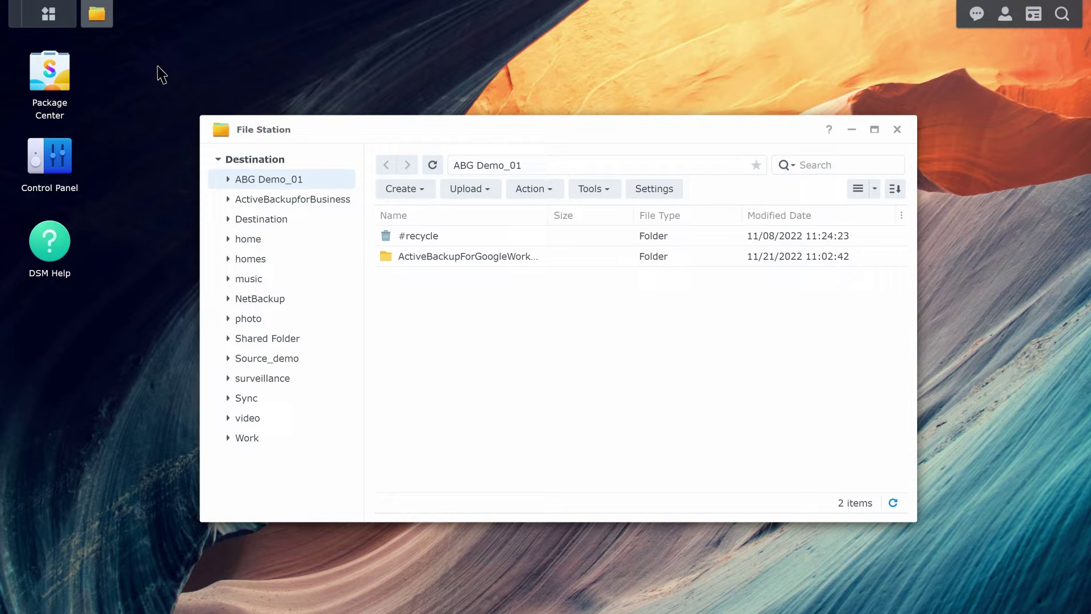
{"action": "left_click", "coordinate": [281, 336]}
{"action": "left_click", "coordinate": [271, 421]}
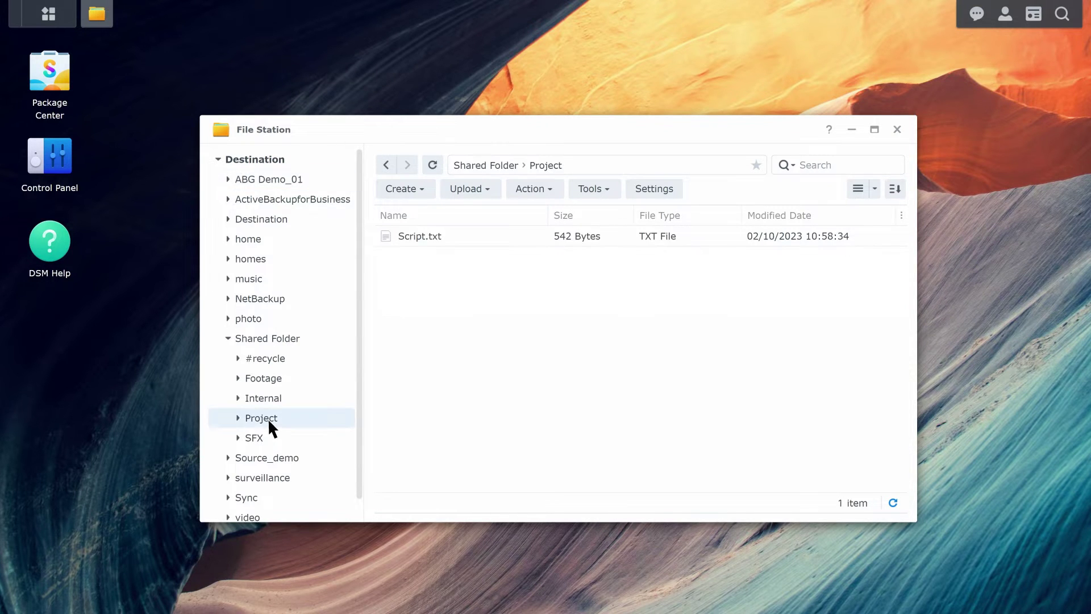
Step: Drag Audio_01 and Audio_02 from the local Demo folder into the Project folder
{"action": "key", "text": "alt+Tab"}
{"action": "left_click", "coordinate": [689, 437]}
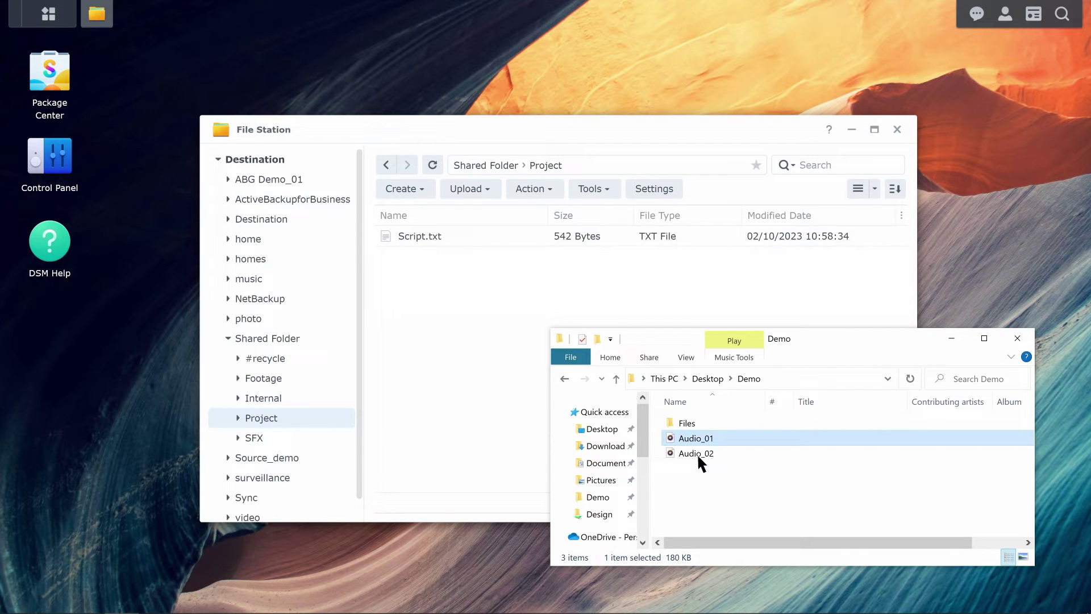
{"action": "left_click_drag", "start_coordinate": [698, 455], "coordinate": [479, 437]}
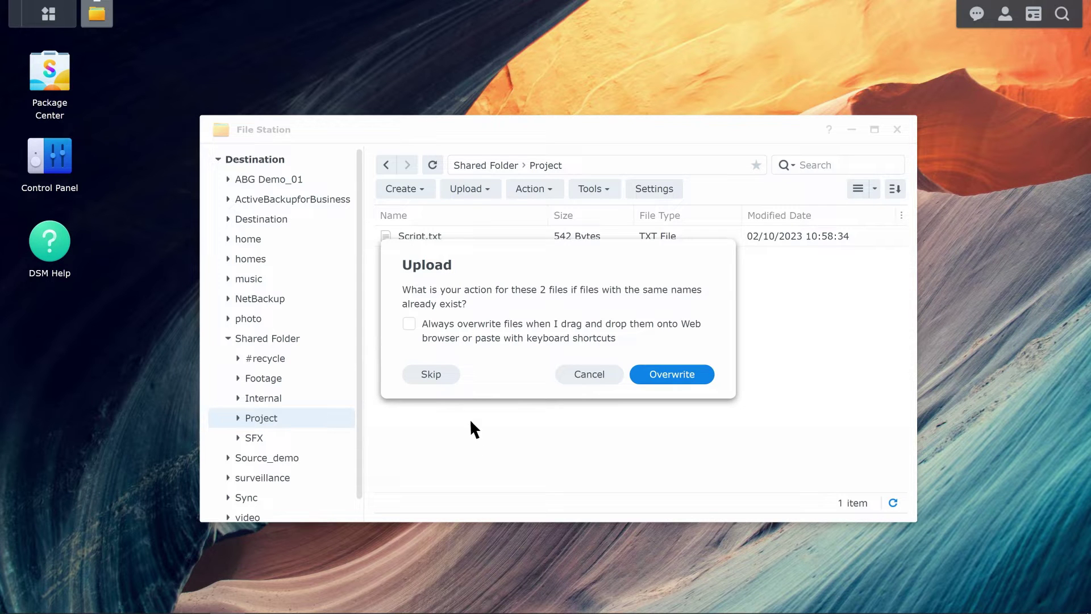
Step: Overwrite the duplicate audio files and dismiss the upload notifications
{"action": "left_click", "coordinate": [449, 376]}
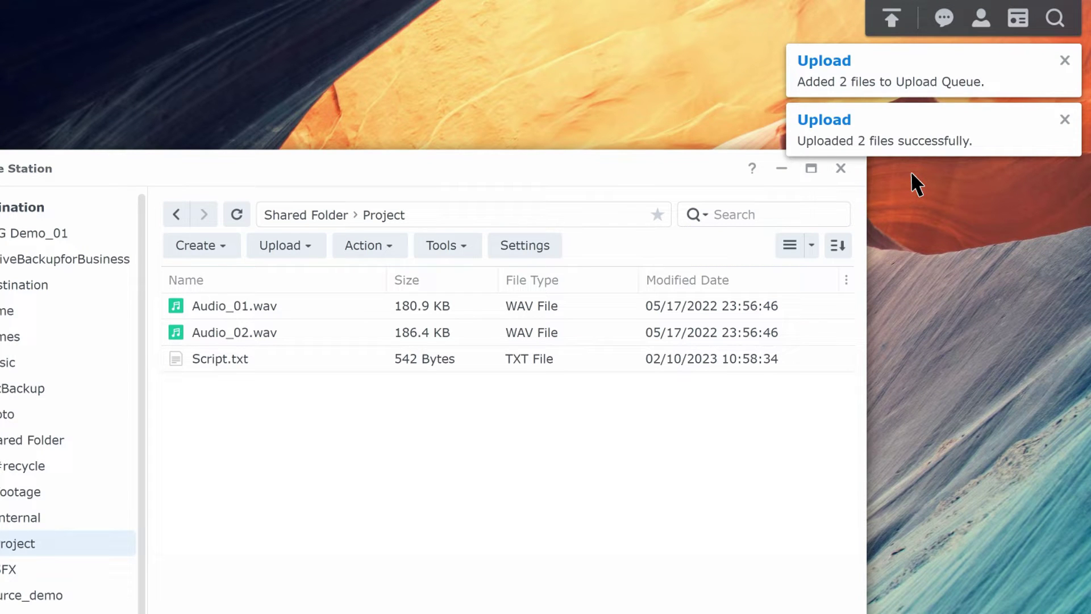
{"action": "left_click", "coordinate": [885, 26]}
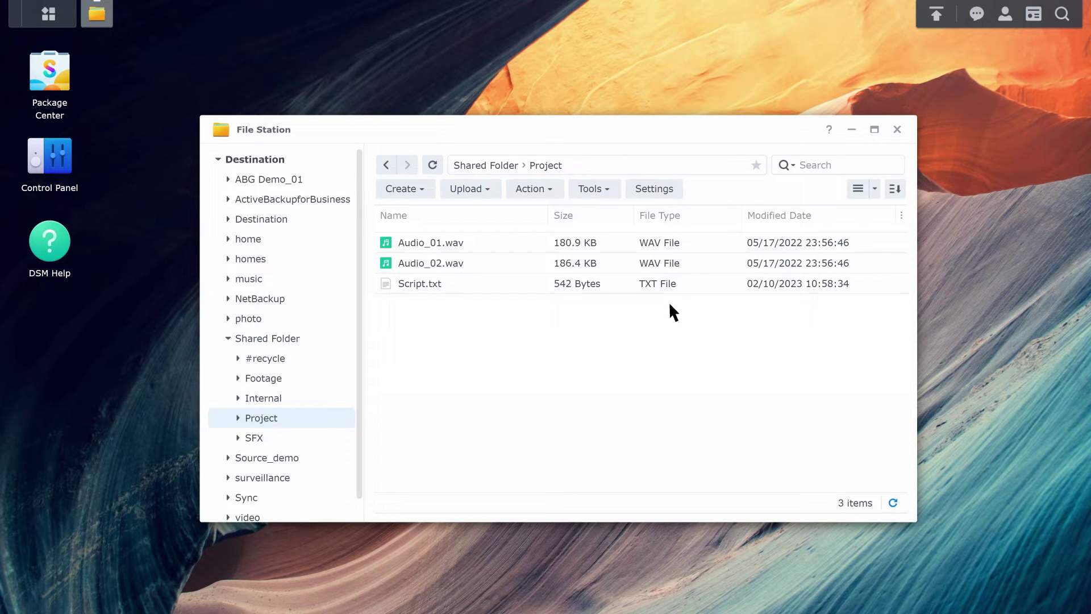
Step: Share Audio_01.wav, Audio_02.wav and Script.txt, and view each file's individual link
{"action": "left_click", "coordinate": [664, 243]}
{"action": "left_click", "coordinate": [679, 262], "text": "shift"}
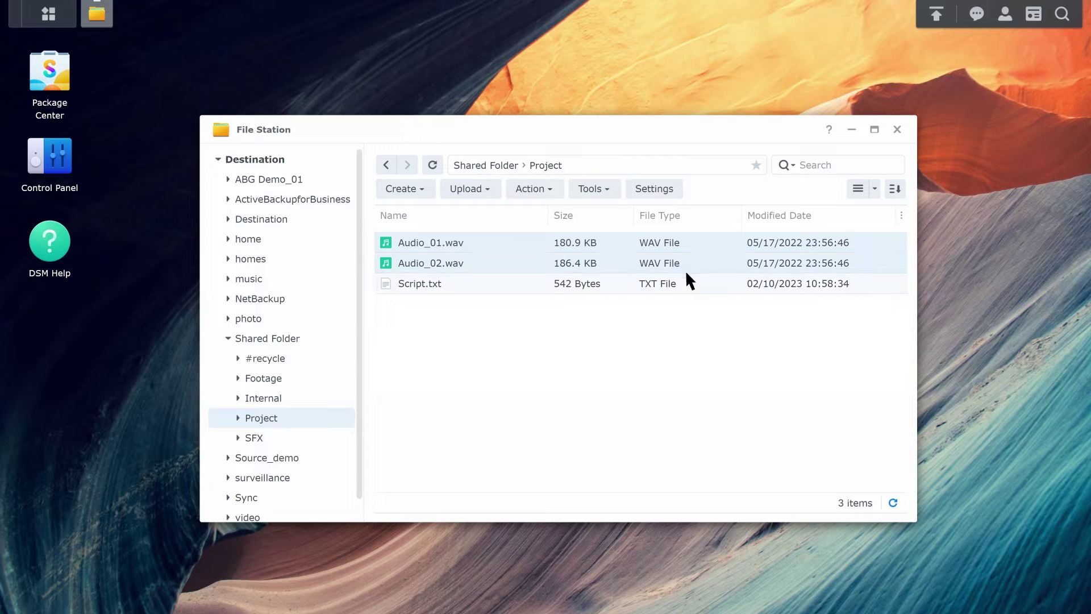
{"action": "left_click", "coordinate": [692, 281], "text": "shift"}
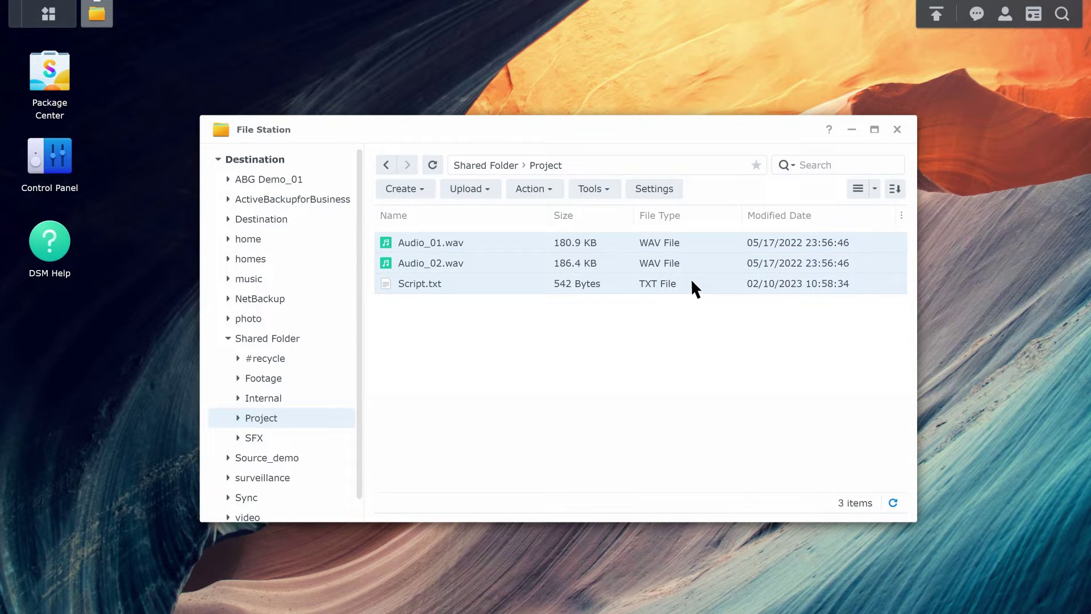
{"action": "right_click", "coordinate": [693, 281]}
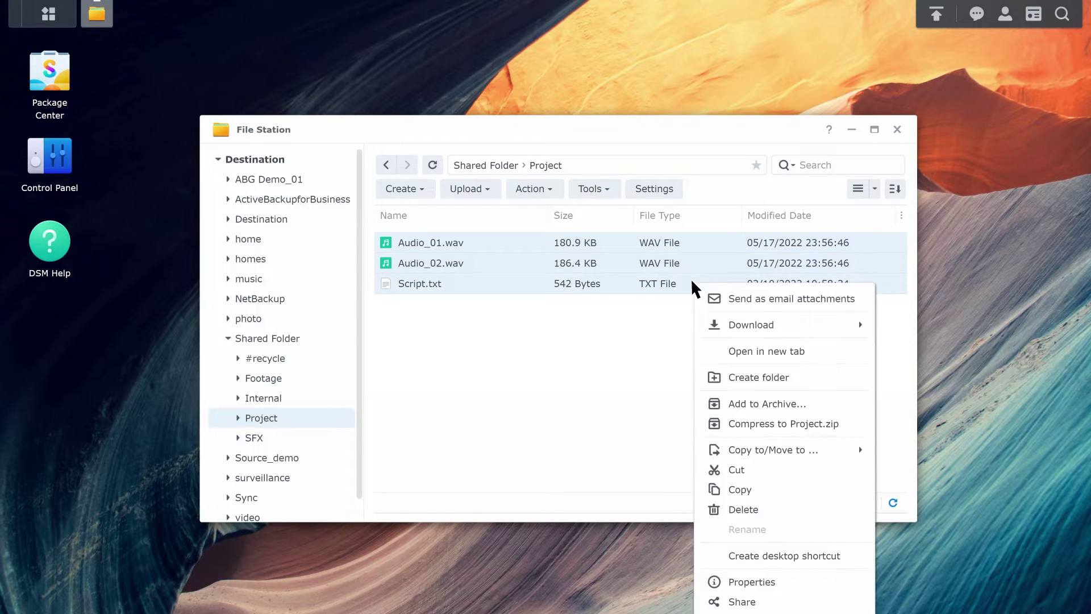
{"action": "left_click", "coordinate": [756, 601]}
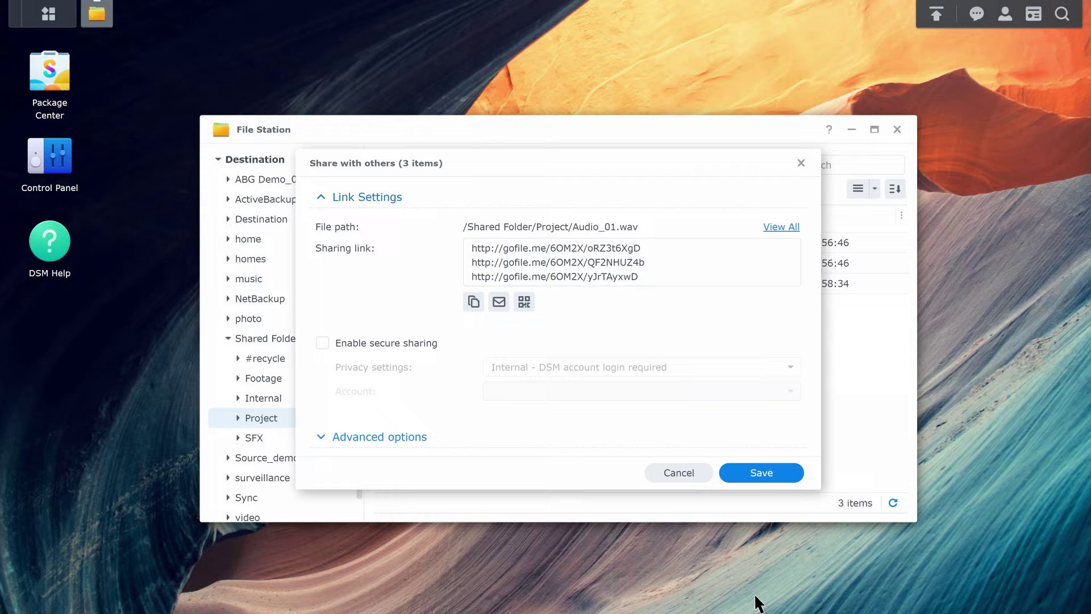
{"action": "left_click", "coordinate": [791, 233]}
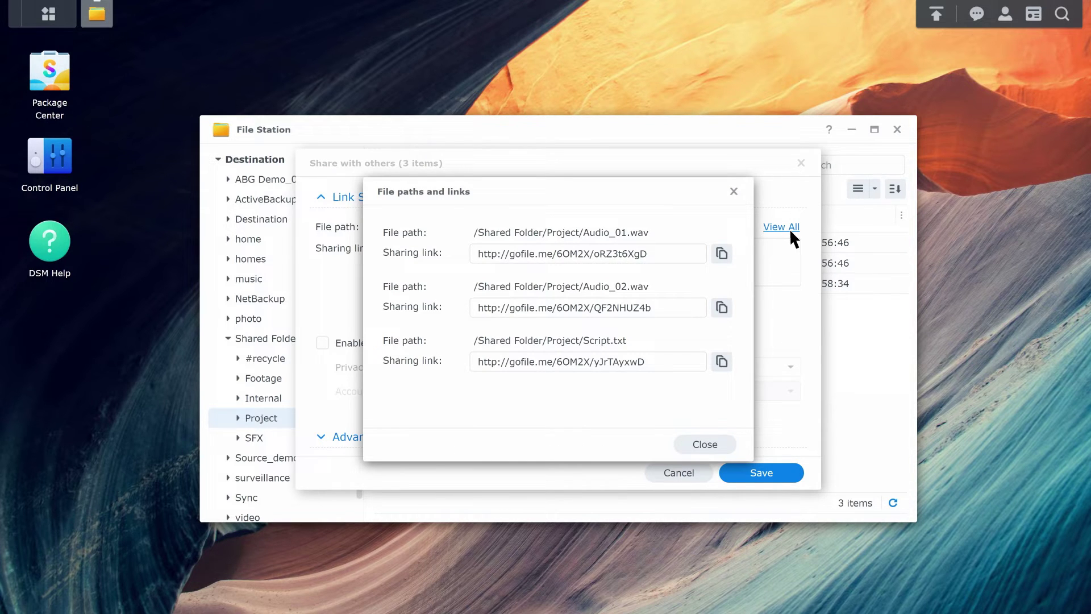
{"action": "left_click", "coordinate": [686, 449]}
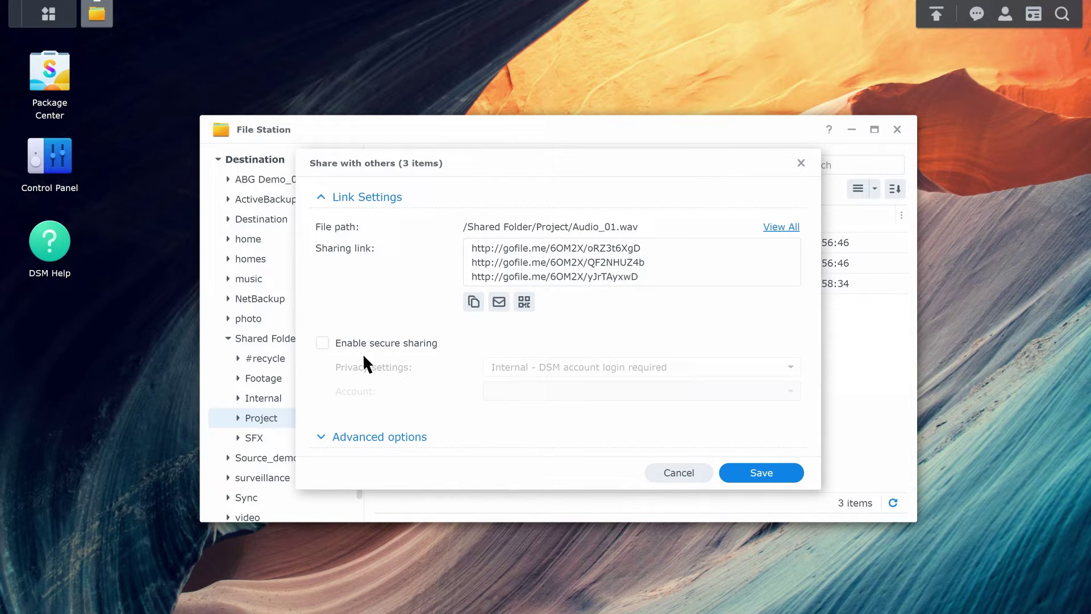
{"action": "left_click", "coordinate": [322, 343]}
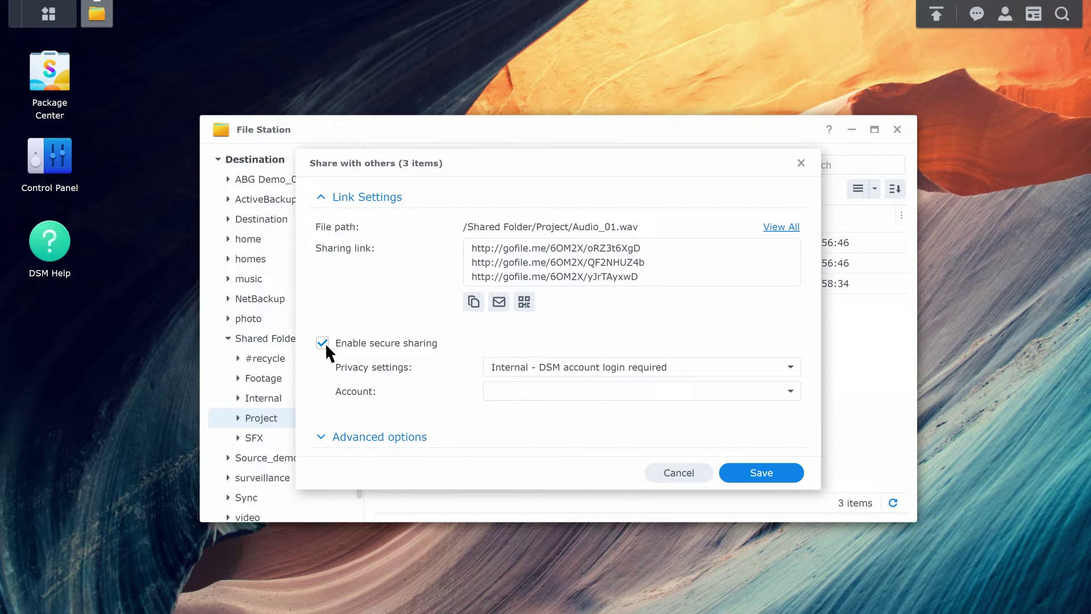
{"action": "left_click", "coordinate": [750, 367]}
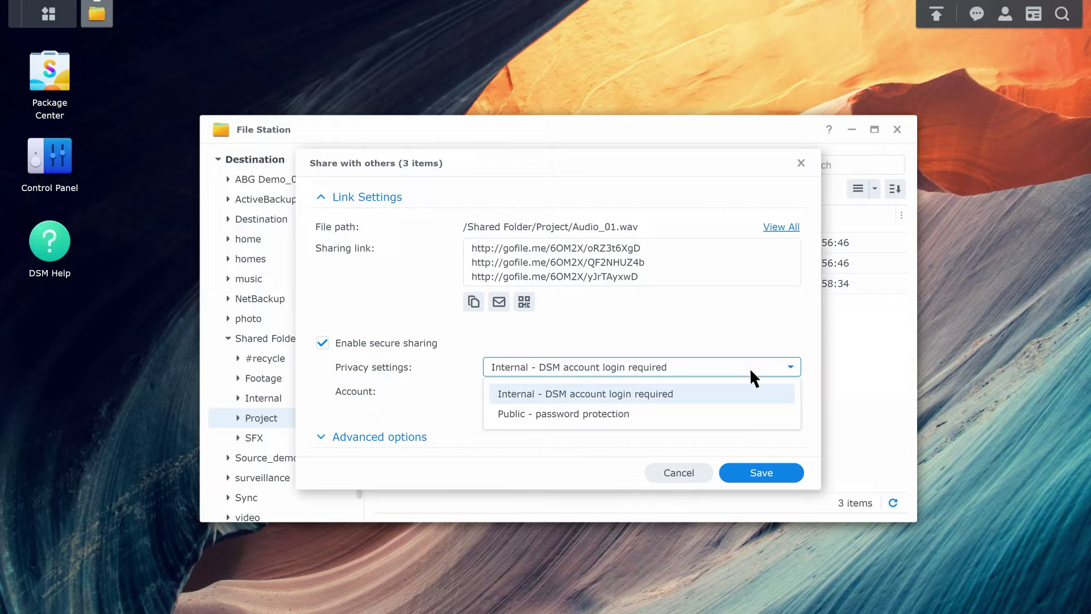
{"action": "left_click", "coordinate": [740, 411]}
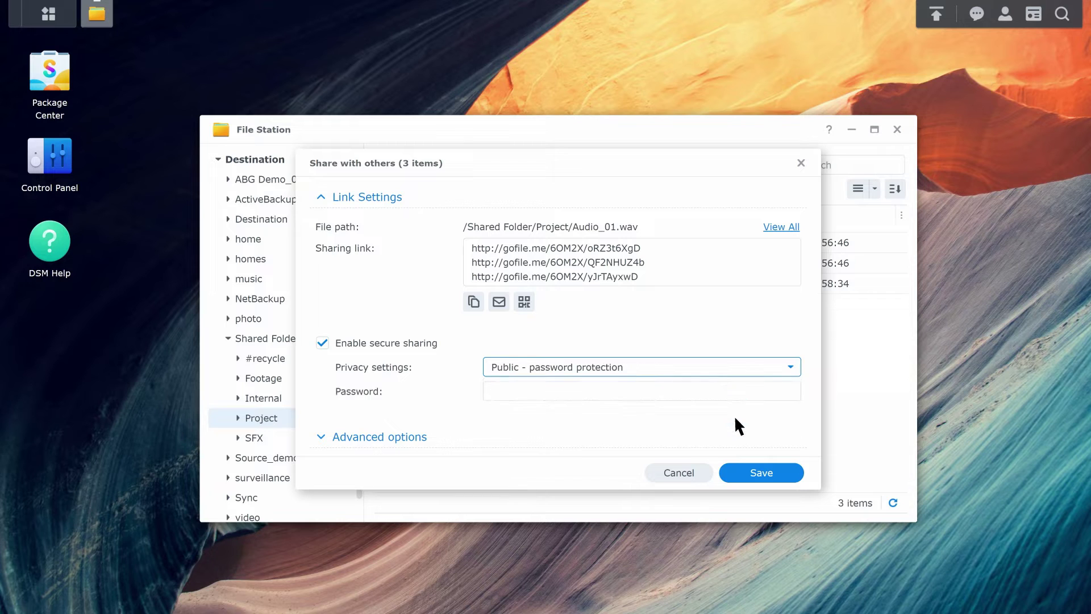
{"action": "left_click", "coordinate": [533, 396]}
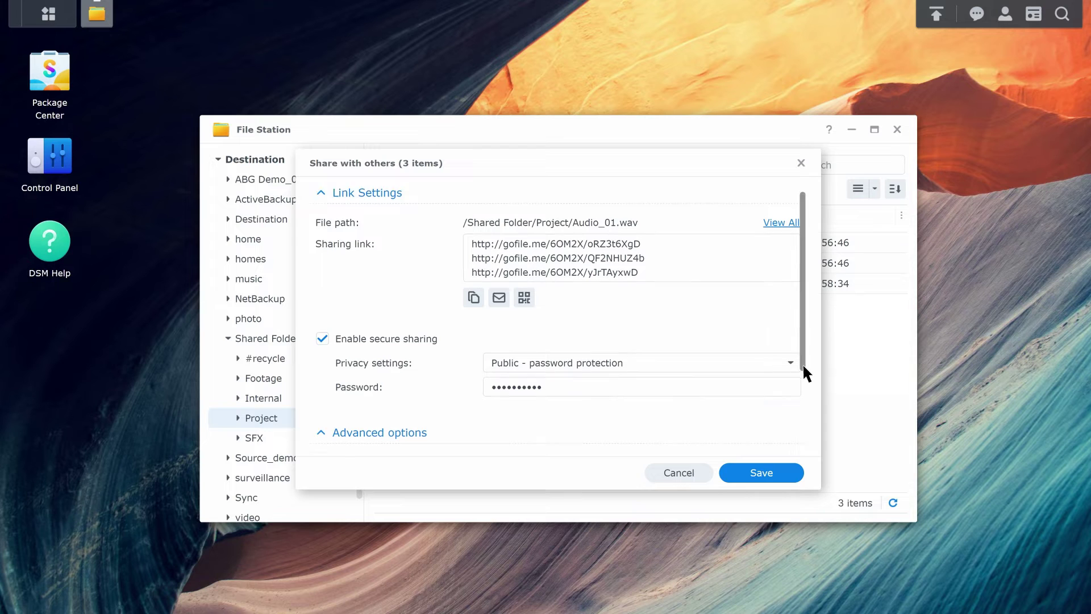
Step: Make the links valid 02/14/2023 15:35 to 02/15/2023 15:35, cap them at 50 accesses, and save
{"action": "left_click", "coordinate": [802, 435]}
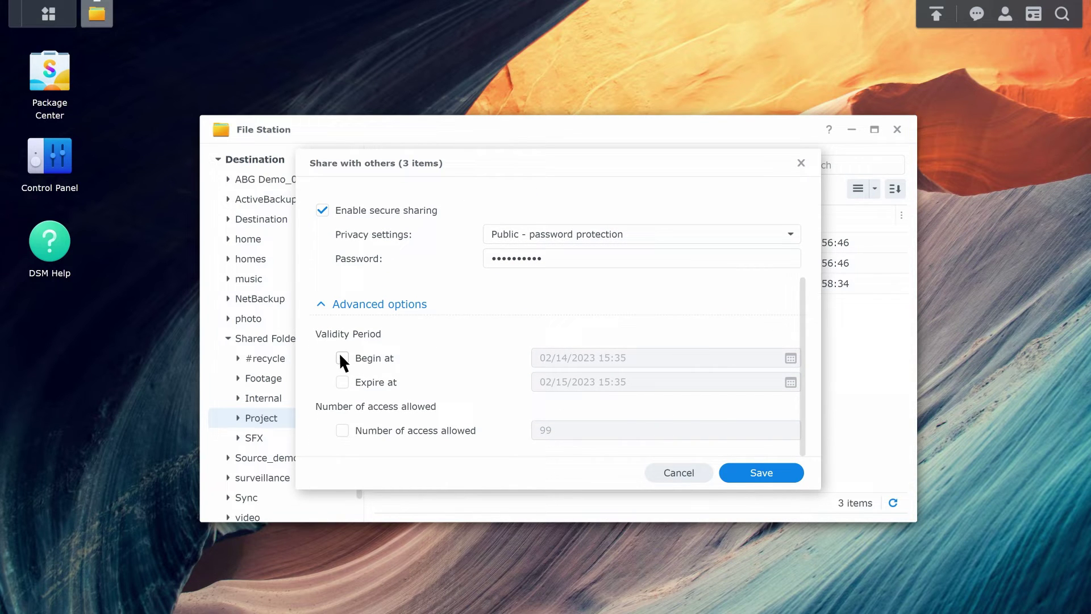
{"action": "left_click", "coordinate": [342, 358]}
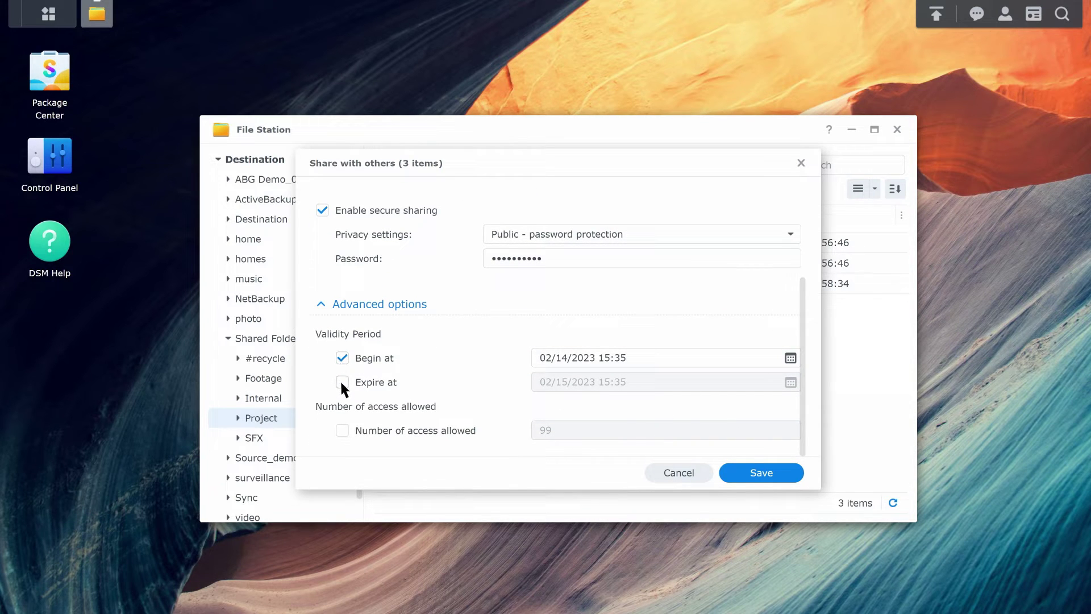
{"action": "left_click", "coordinate": [342, 382]}
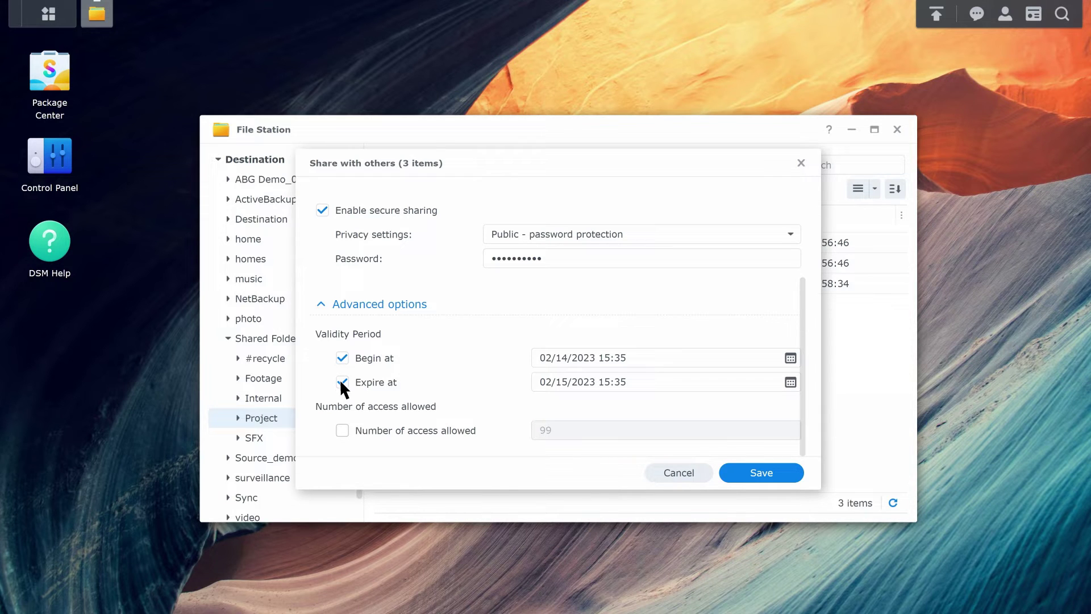
{"action": "left_click", "coordinate": [342, 431]}
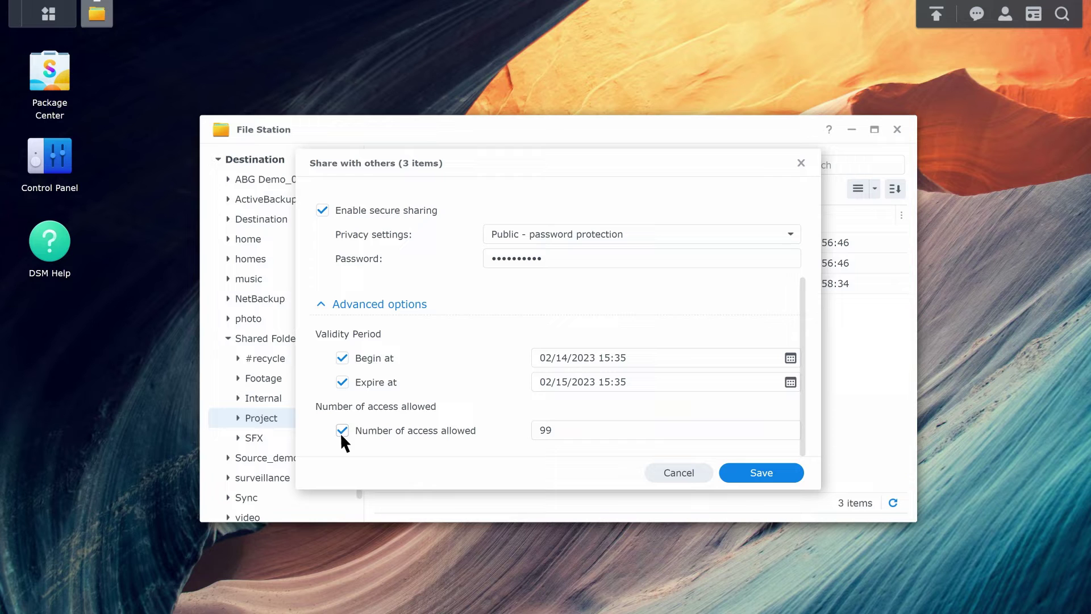
{"action": "double_click", "coordinate": [546, 430]}
{"action": "type", "text": "50"}
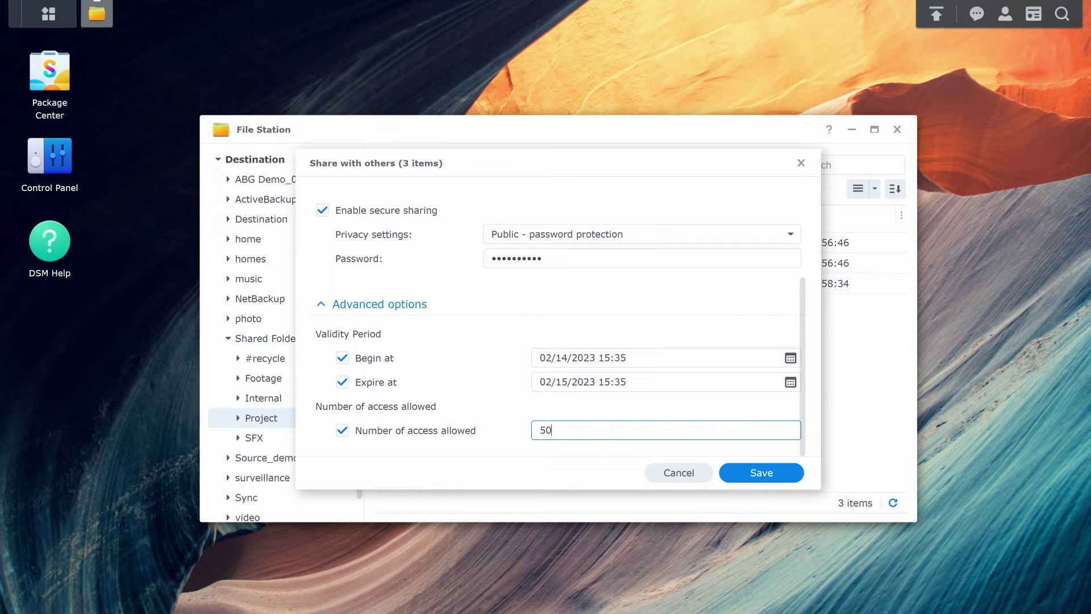
{"action": "key", "text": "Tab"}
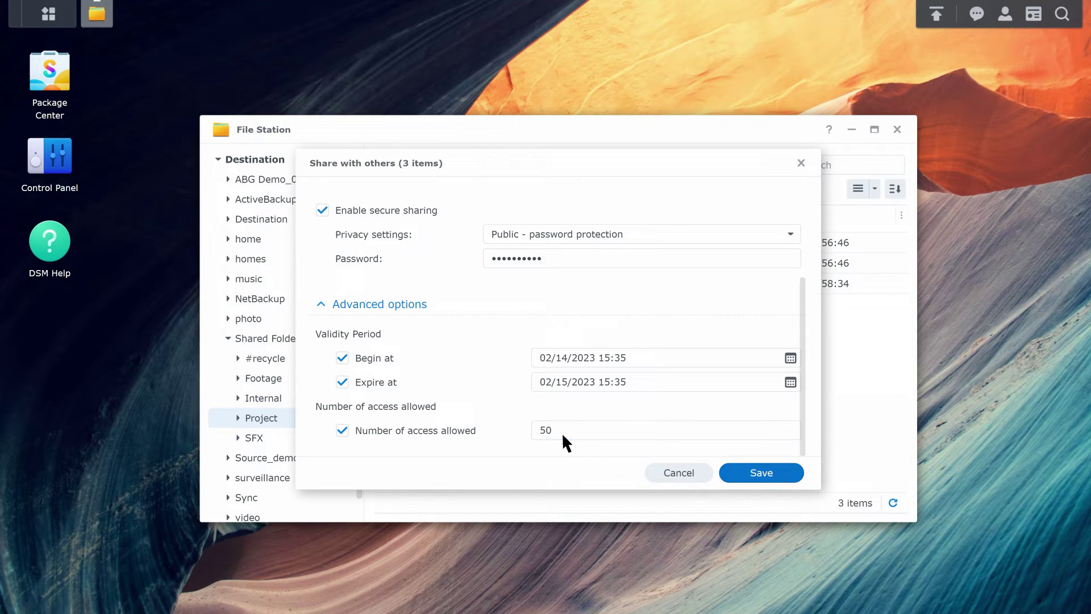
{"action": "left_click", "coordinate": [739, 479]}
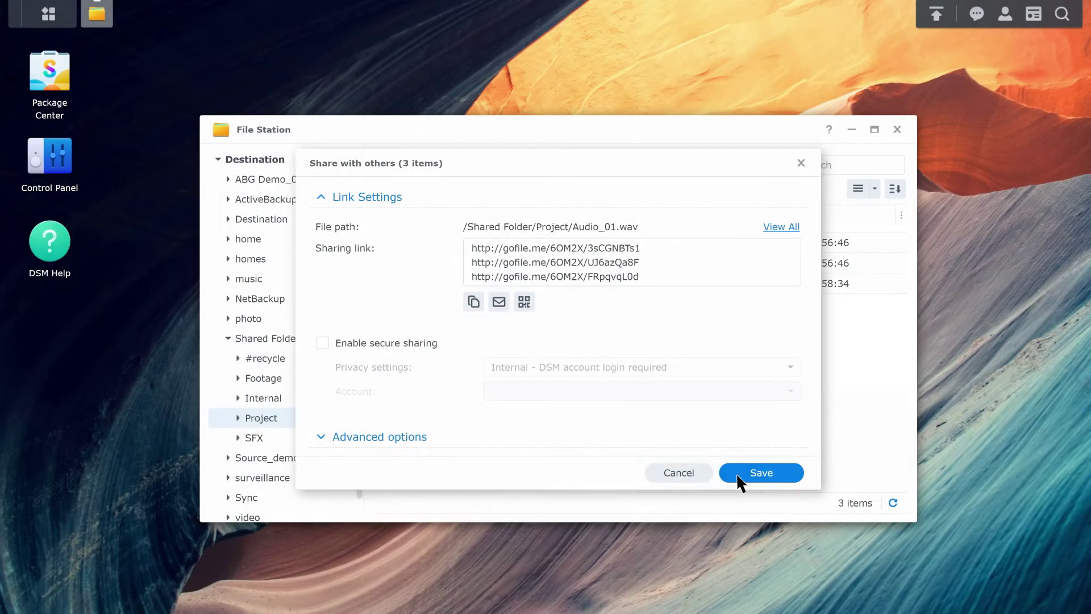
Step: Copy the three links and scroll through an email draft listing them with QR codes
{"action": "left_click", "coordinate": [474, 303]}
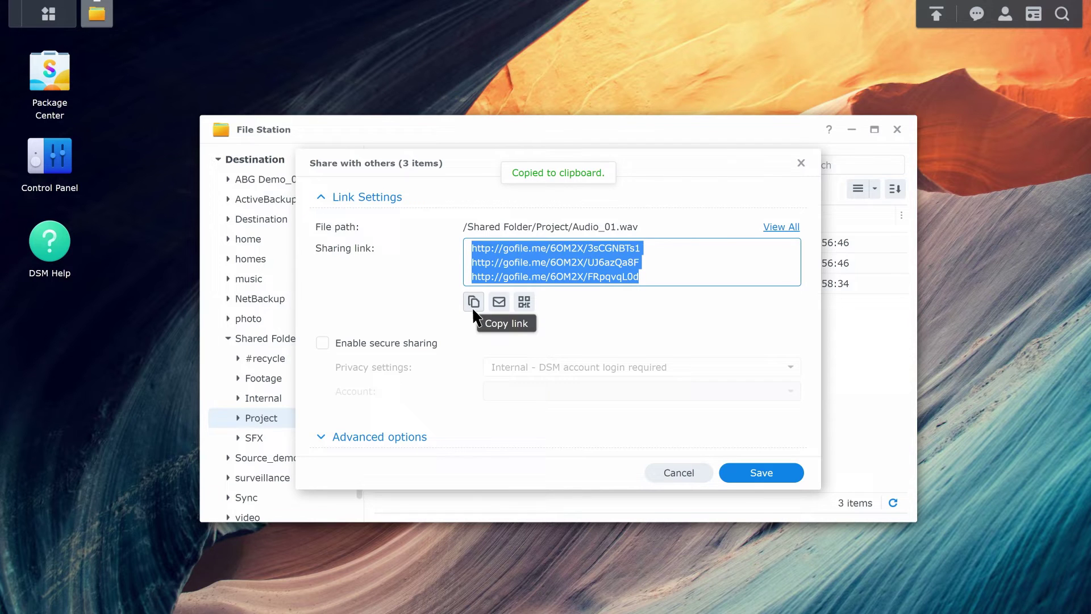
{"action": "left_click", "coordinate": [504, 307]}
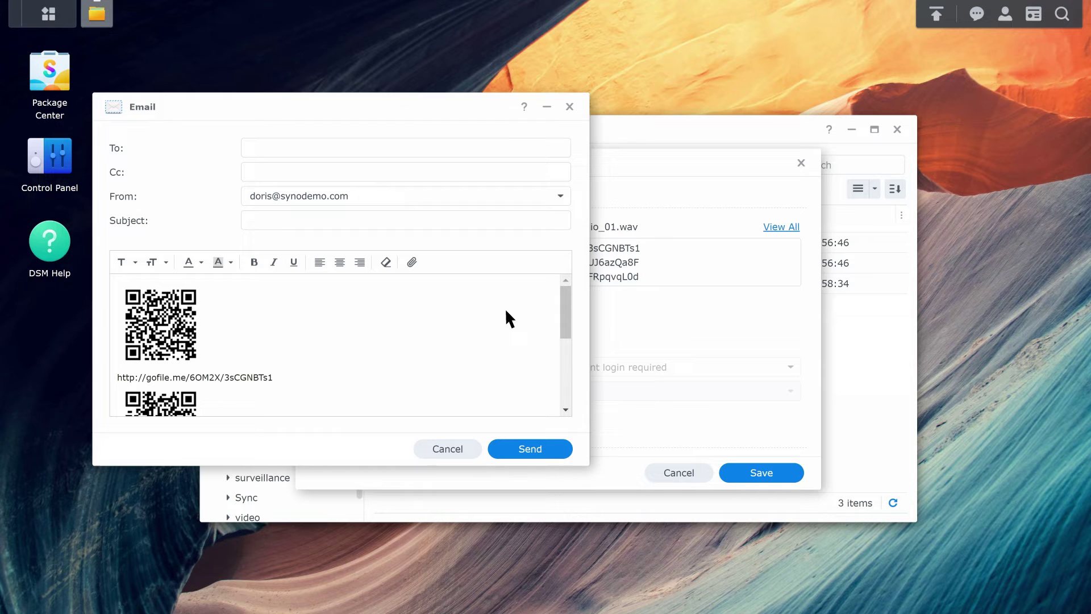
{"action": "left_click_drag", "start_coordinate": [567, 330], "coordinate": [570, 376]}
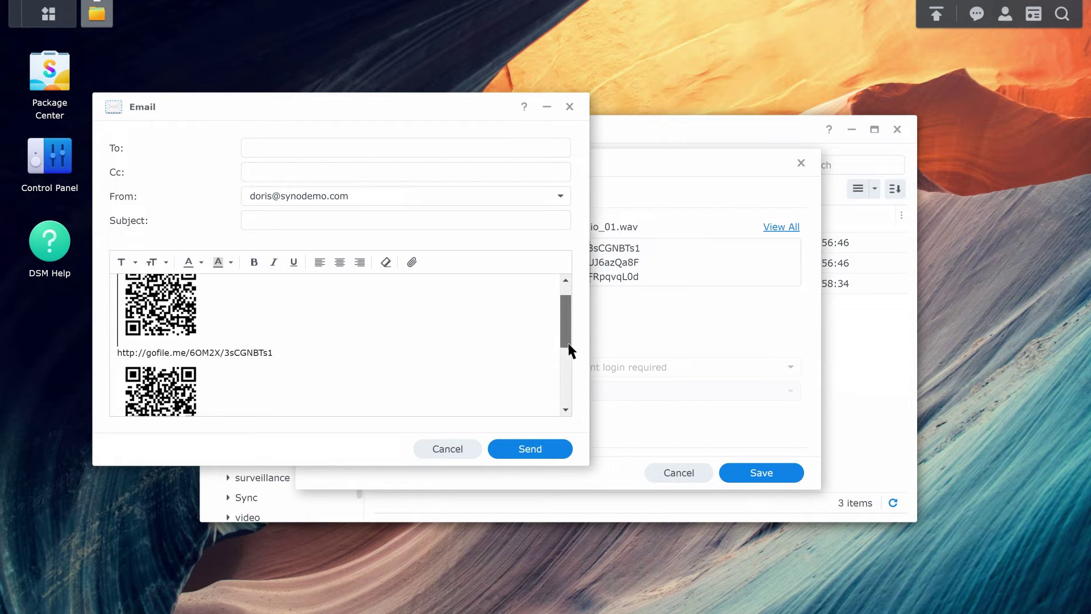
{"action": "scroll", "coordinate": [571, 377], "scroll_direction": "down", "scroll_amount": 3}
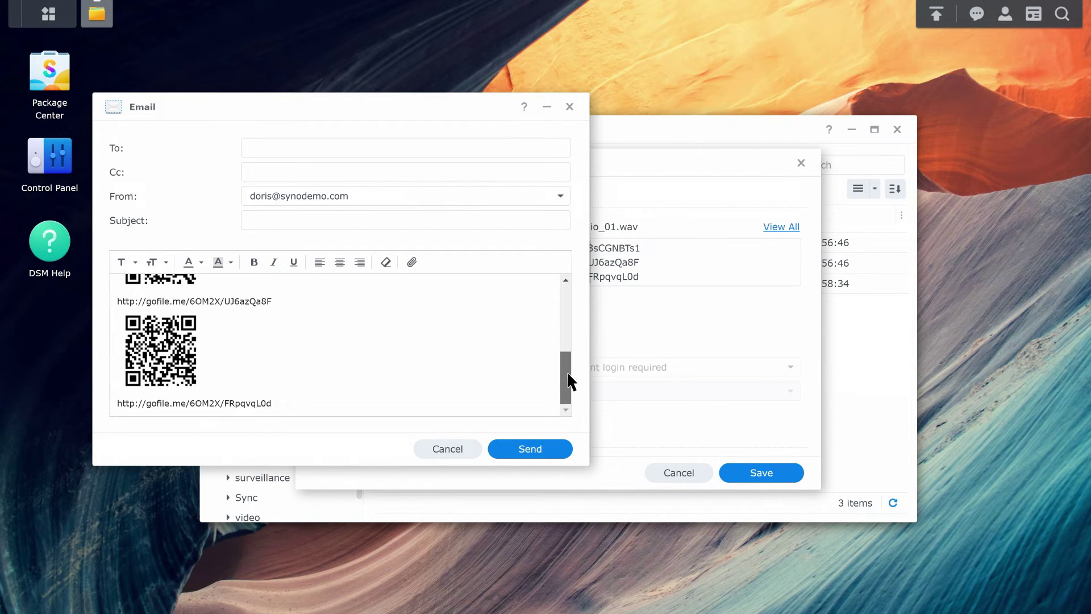
Step: Discard the email draft, step through all three QR codes, and save the sharing settings
{"action": "left_click", "coordinate": [465, 450]}
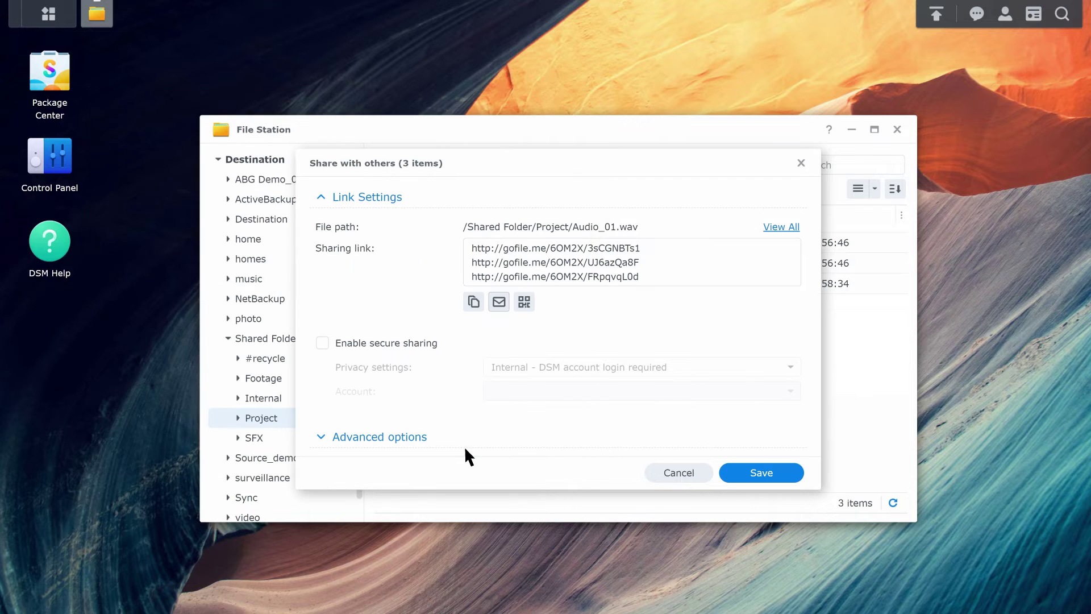
{"action": "left_click", "coordinate": [525, 307]}
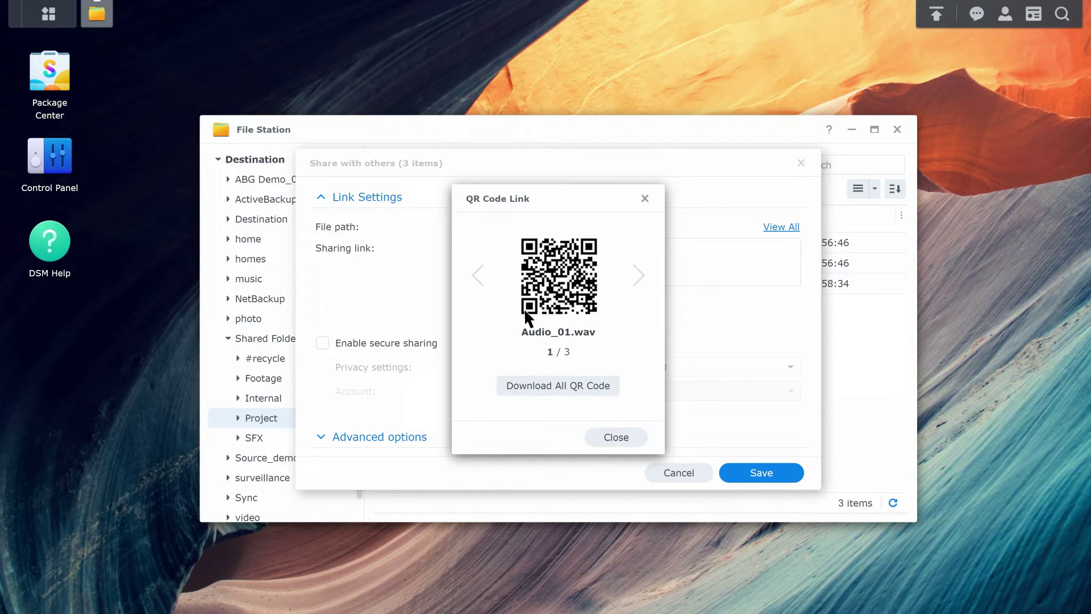
{"action": "left_click", "coordinate": [636, 274]}
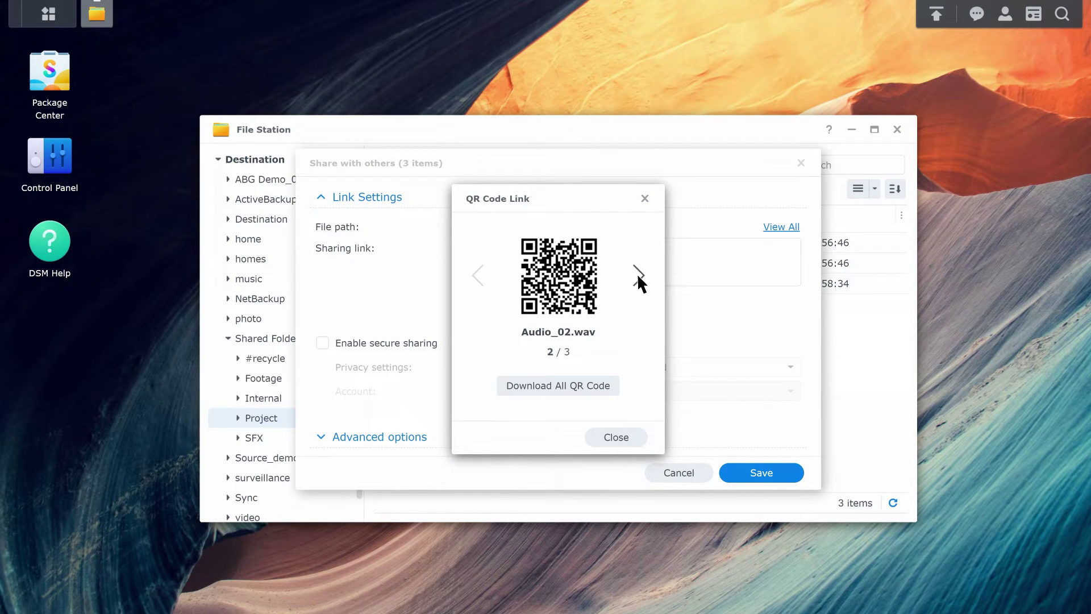
{"action": "left_click", "coordinate": [636, 274]}
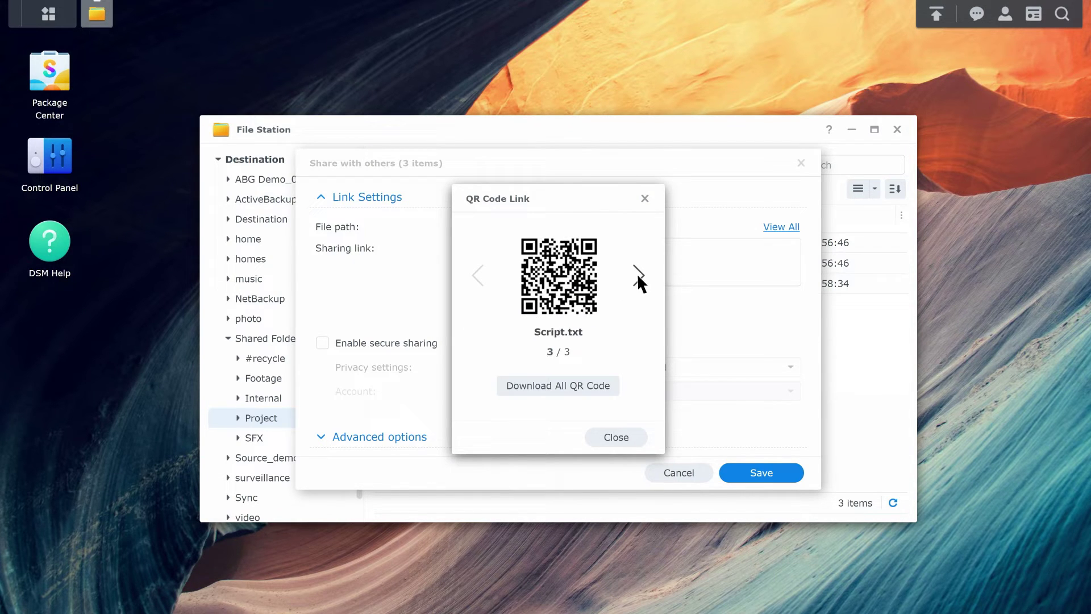
{"action": "left_click", "coordinate": [623, 440]}
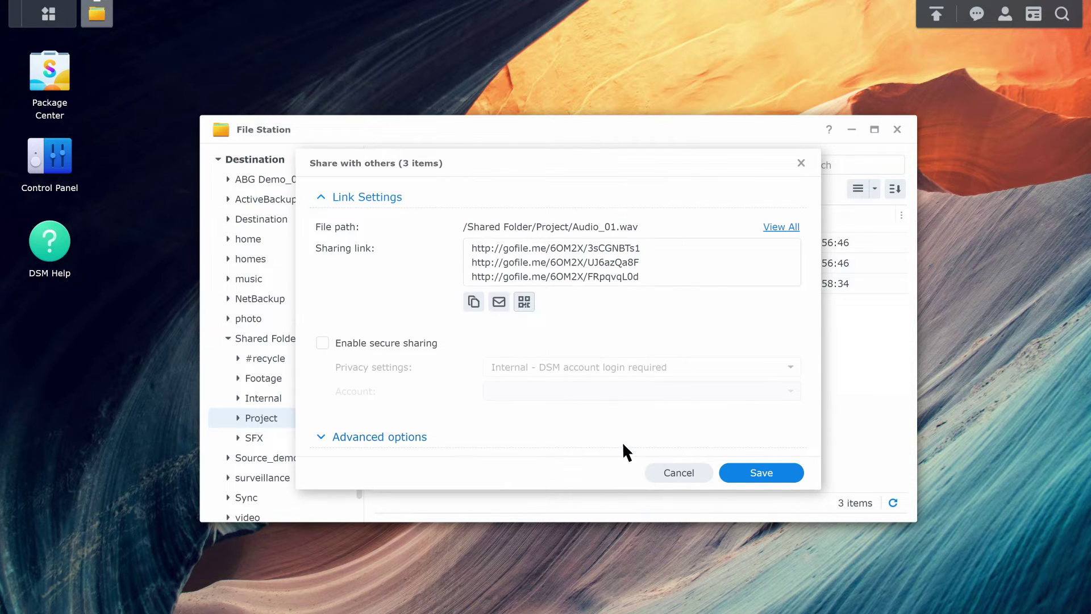
{"action": "left_click", "coordinate": [744, 472]}
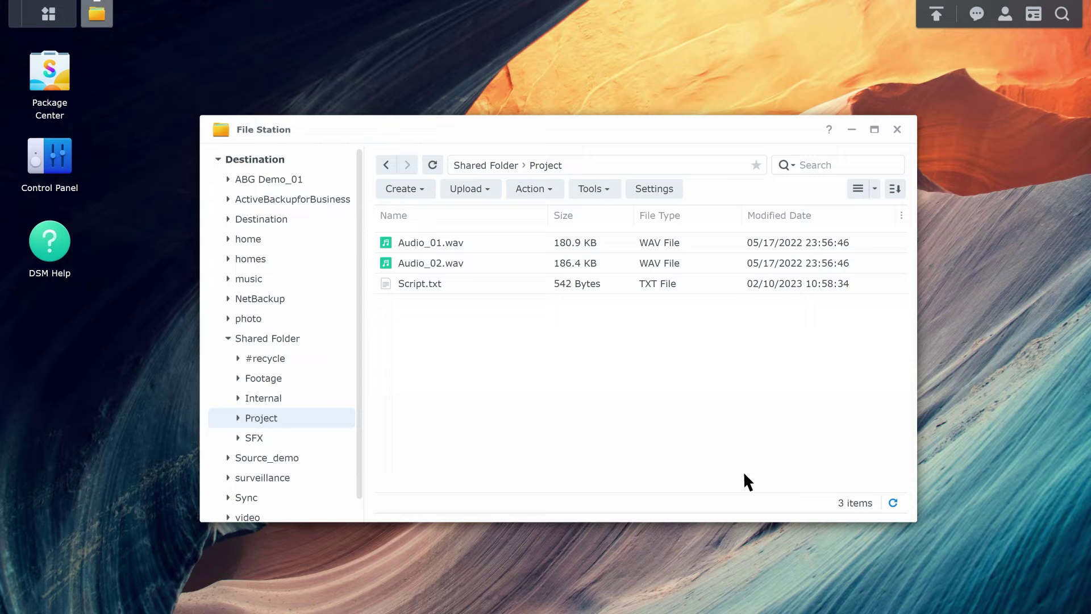
Step: Open the Shared Links Manager from Tools to review all existing shared links
{"action": "left_click", "coordinate": [608, 190]}
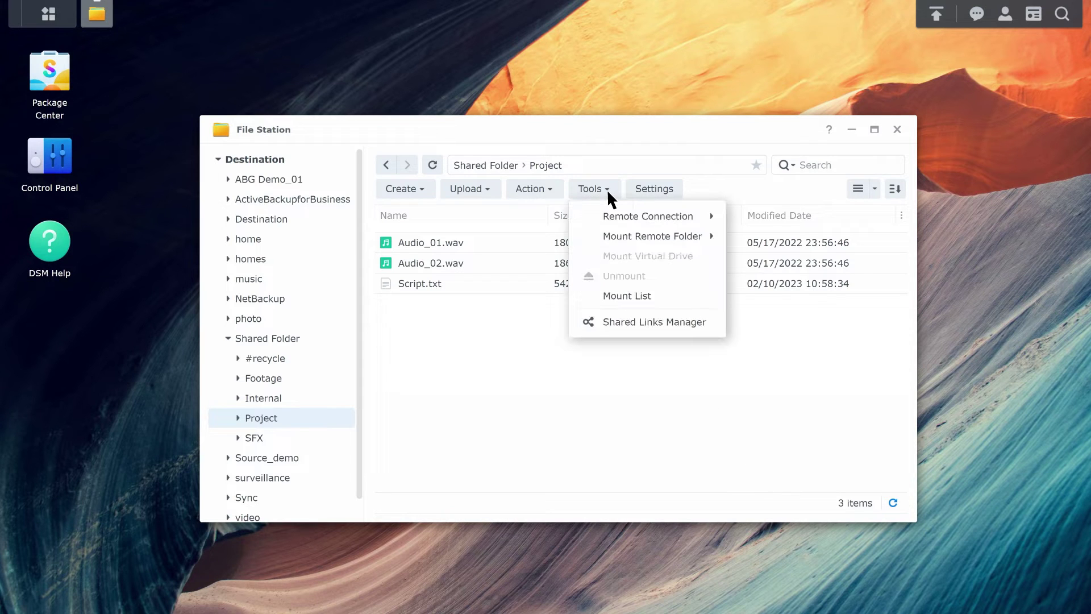
{"action": "left_click", "coordinate": [690, 327]}
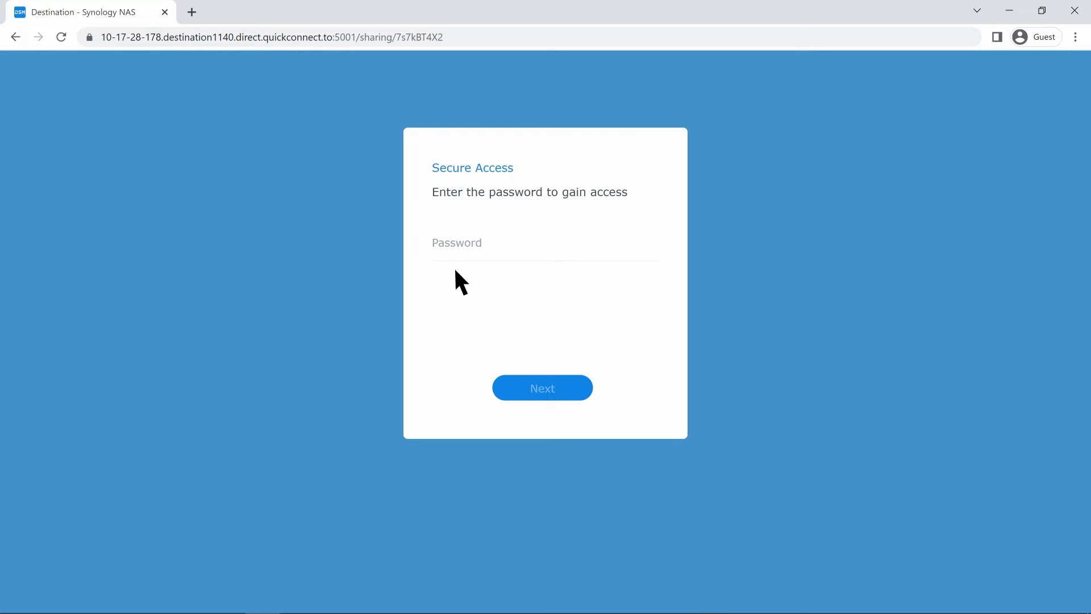
Step: Unlock the Project link with its password and download all three files as a zip
{"action": "type", "text": "••••••"}
{"action": "left_click", "coordinate": [556, 391]}
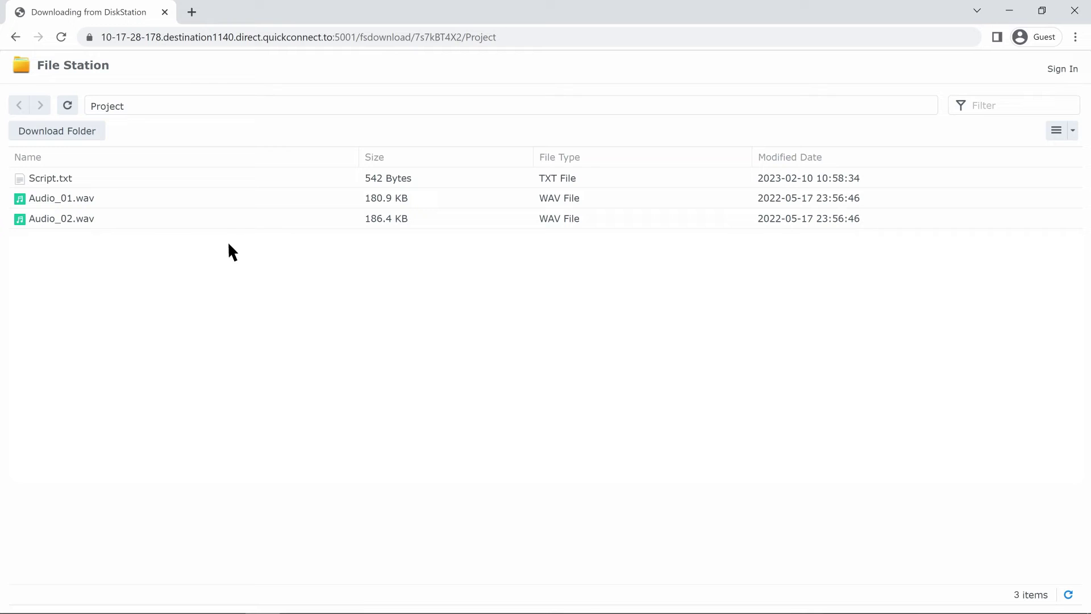
{"action": "left_click_drag", "start_coordinate": [87, 178], "coordinate": [88, 217]}
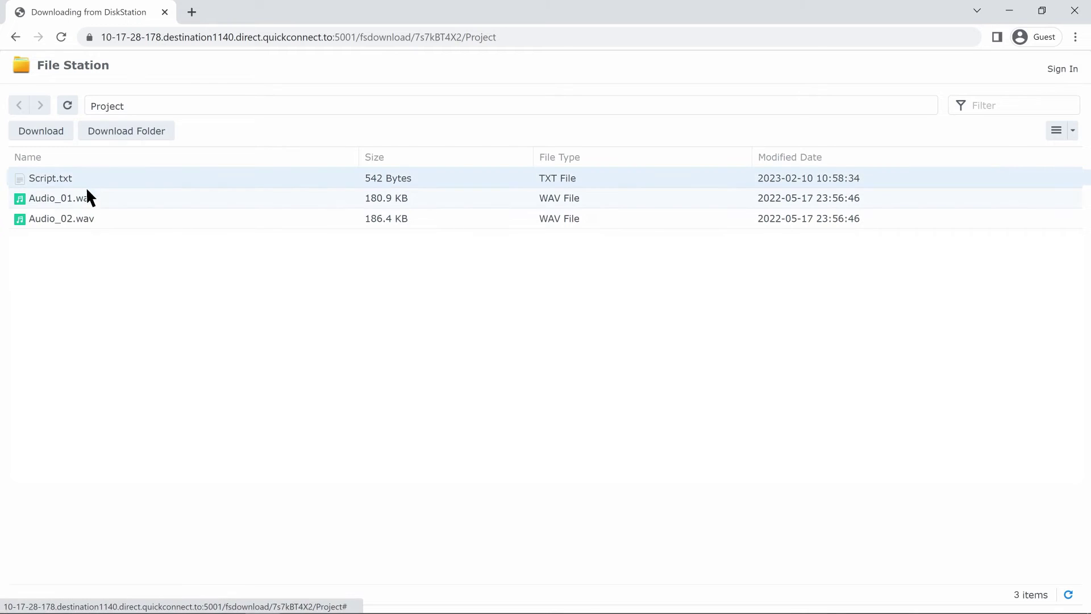
{"action": "right_click", "coordinate": [91, 218]}
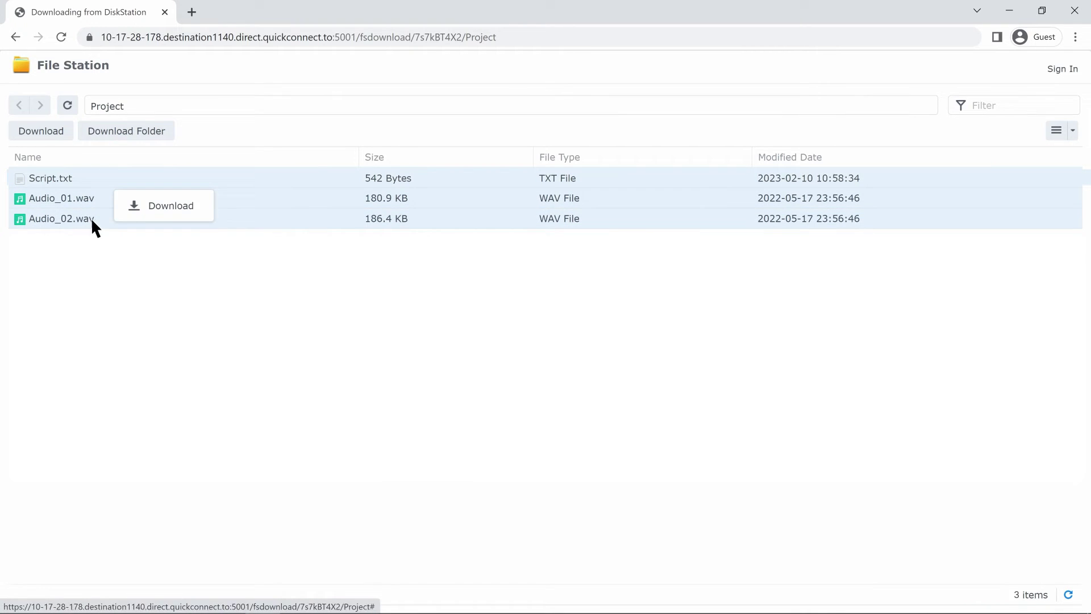
{"action": "left_click", "coordinate": [177, 211]}
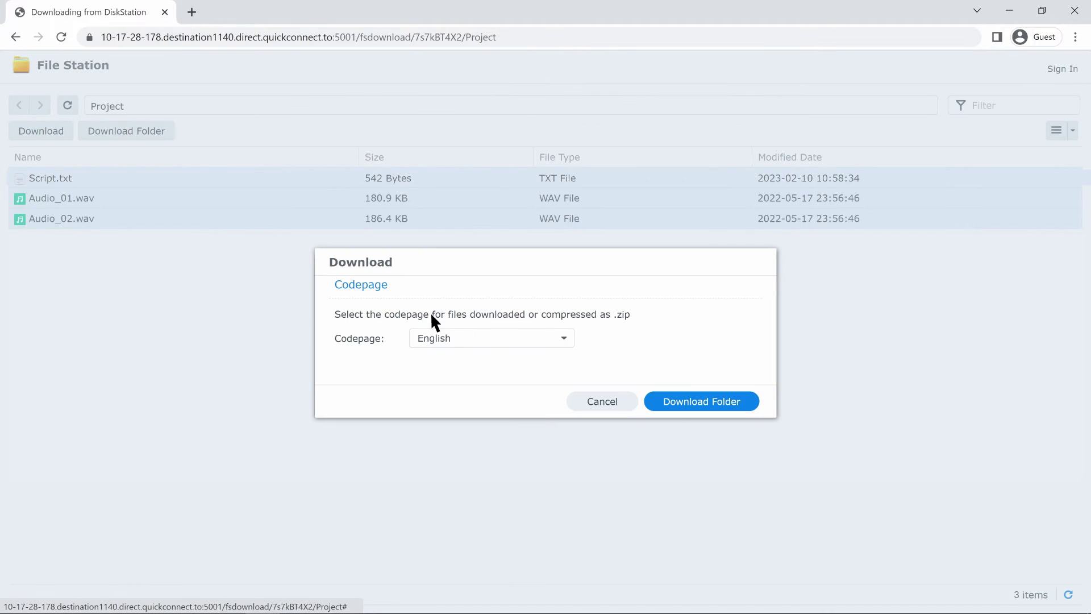
{"action": "left_click", "coordinate": [676, 408]}
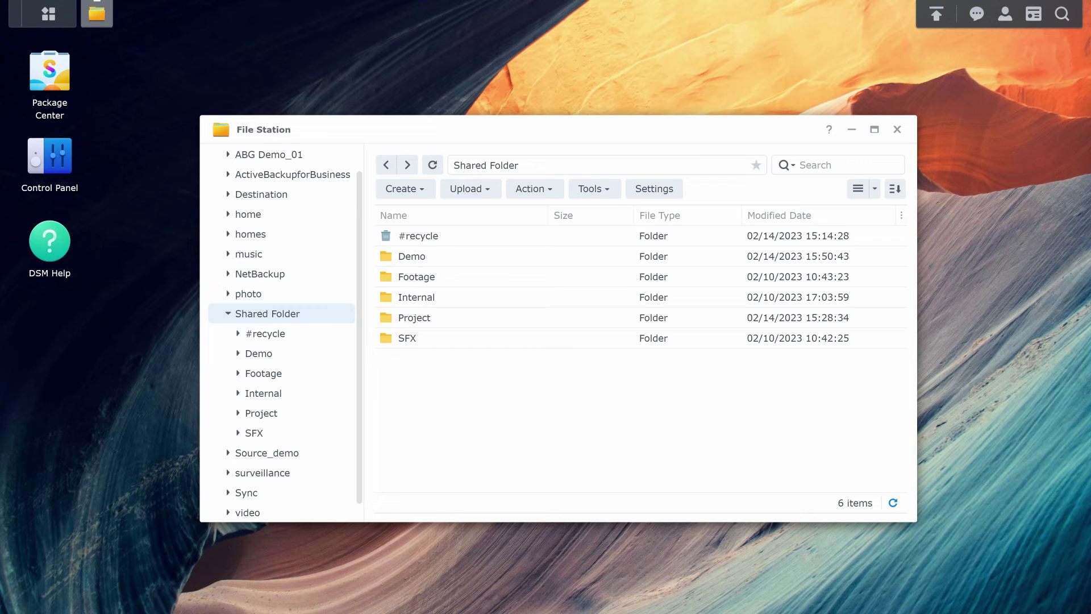
Step: Right-click the Demo folder in Shared Folder to show its actions
{"action": "right_click", "coordinate": [749, 256]}
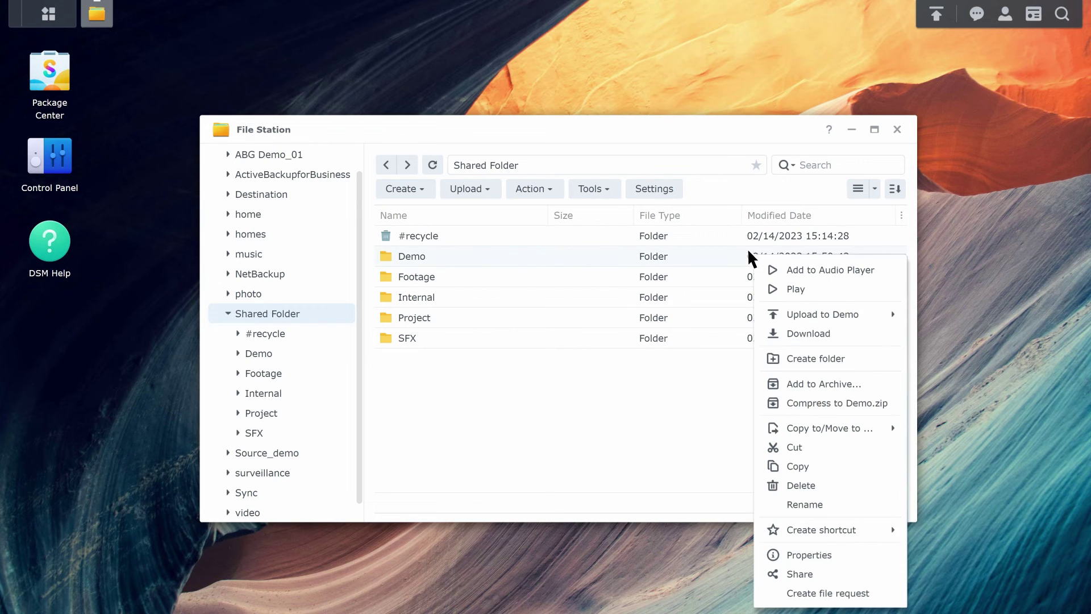
{"action": "left_click", "coordinate": [807, 593]}
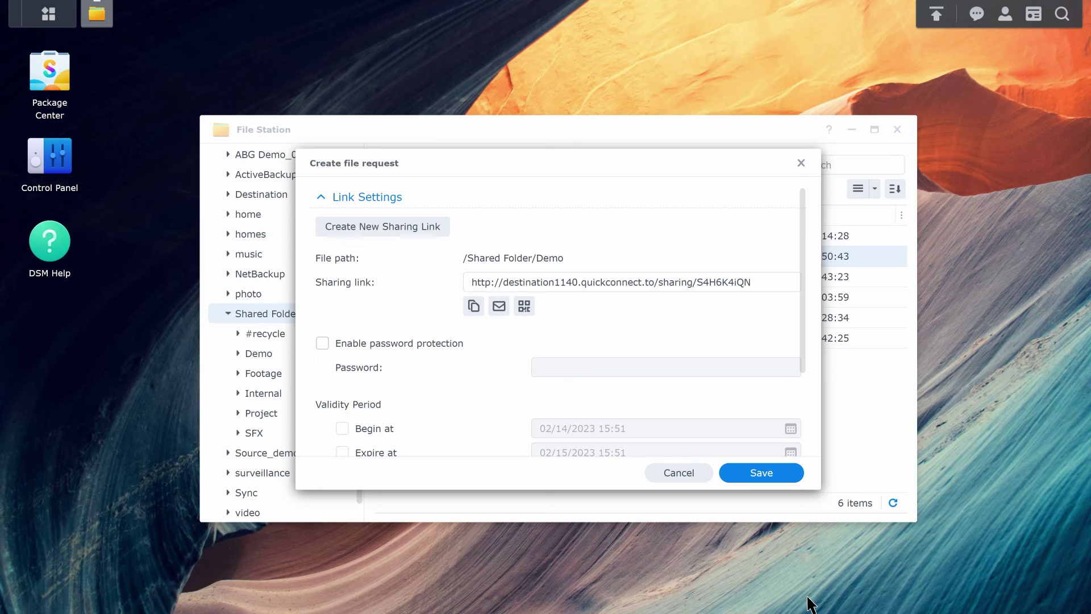
{"action": "left_click", "coordinate": [322, 343]}
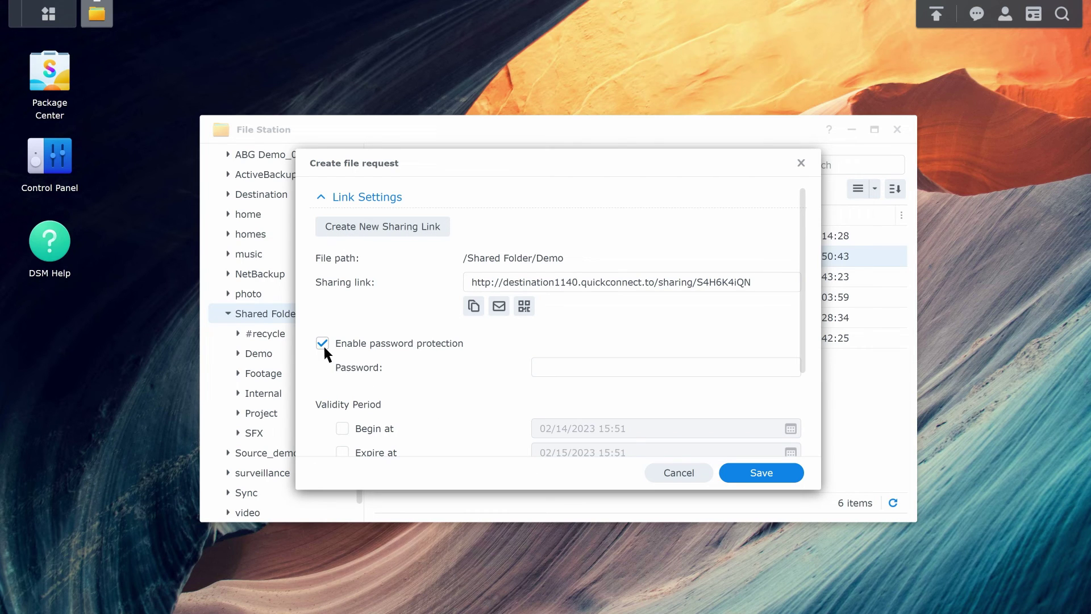
{"action": "left_click", "coordinate": [540, 368]}
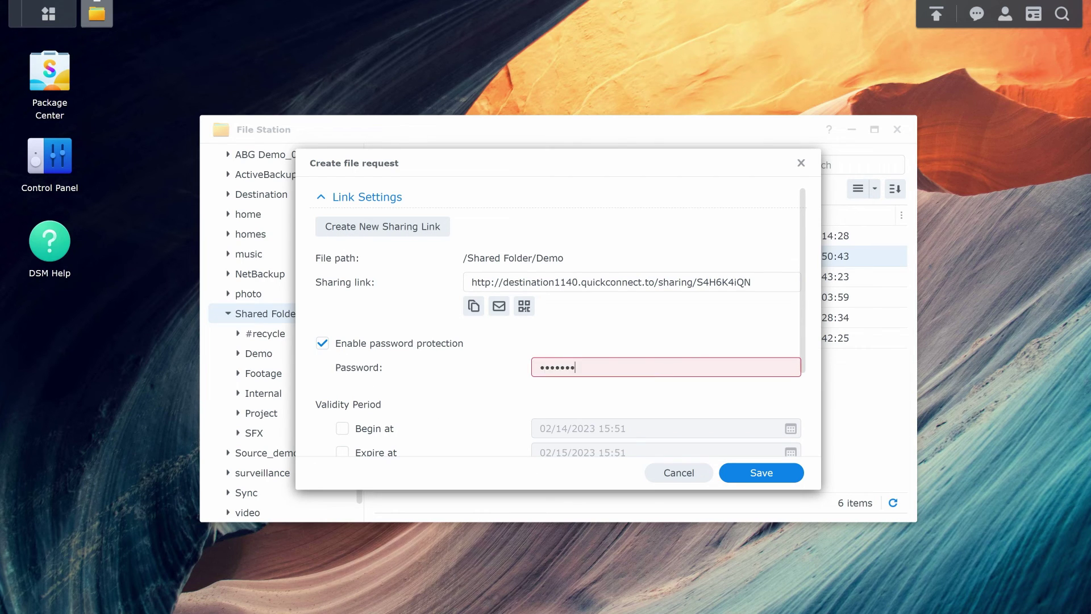
Step: Give the request a one-day start/expiry window, a 50-access limit and a welcome message, and save it
{"action": "left_click", "coordinate": [342, 429]}
{"action": "scroll", "coordinate": [802, 287], "scroll_direction": "down", "scroll_amount": 3}
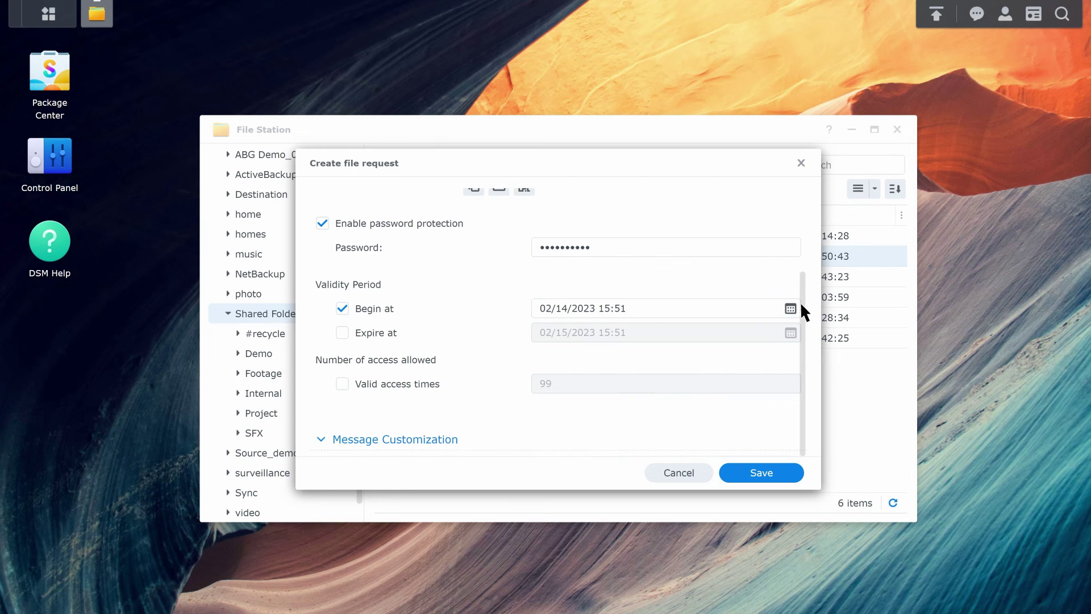
{"action": "left_click", "coordinate": [343, 332]}
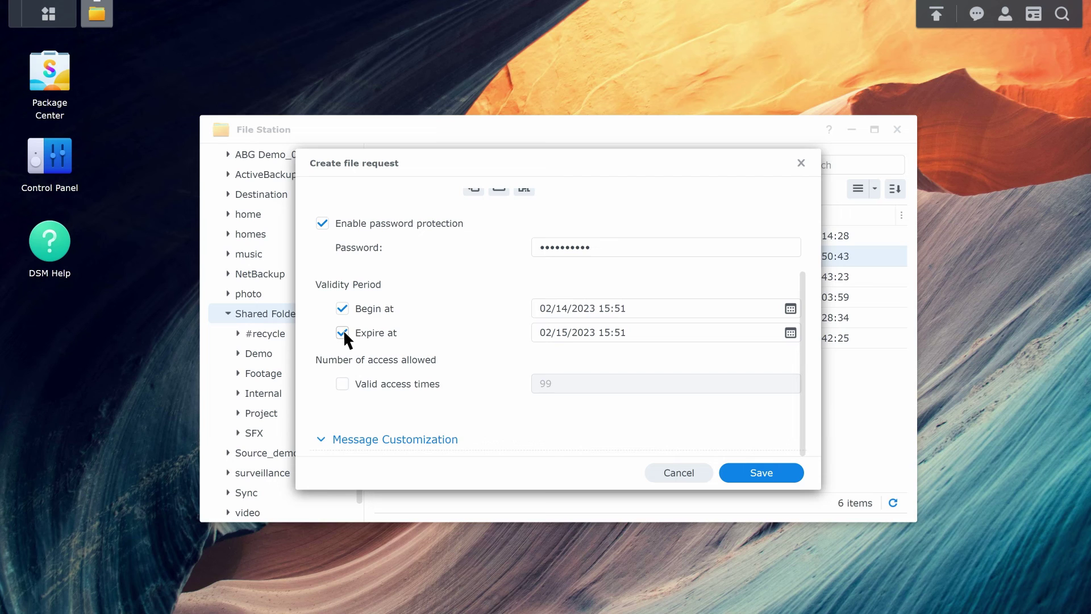
{"action": "left_click", "coordinate": [343, 384]}
{"action": "double_click", "coordinate": [545, 383]}
{"action": "type", "text": "5"}
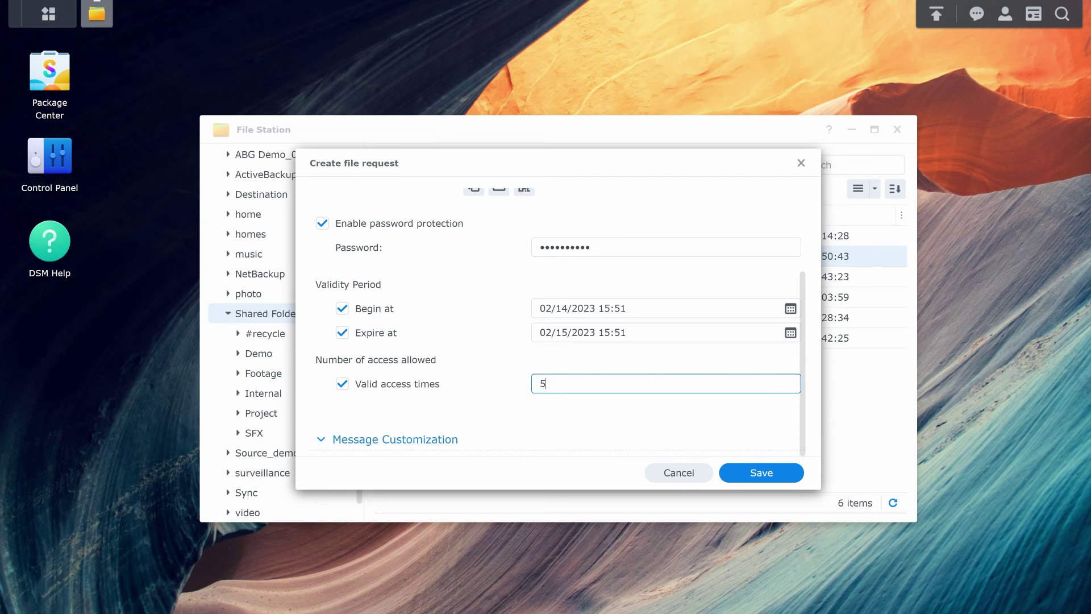
{"action": "type", "text": "0"}
{"action": "left_click_drag", "start_coordinate": [804, 369], "coordinate": [806, 387]}
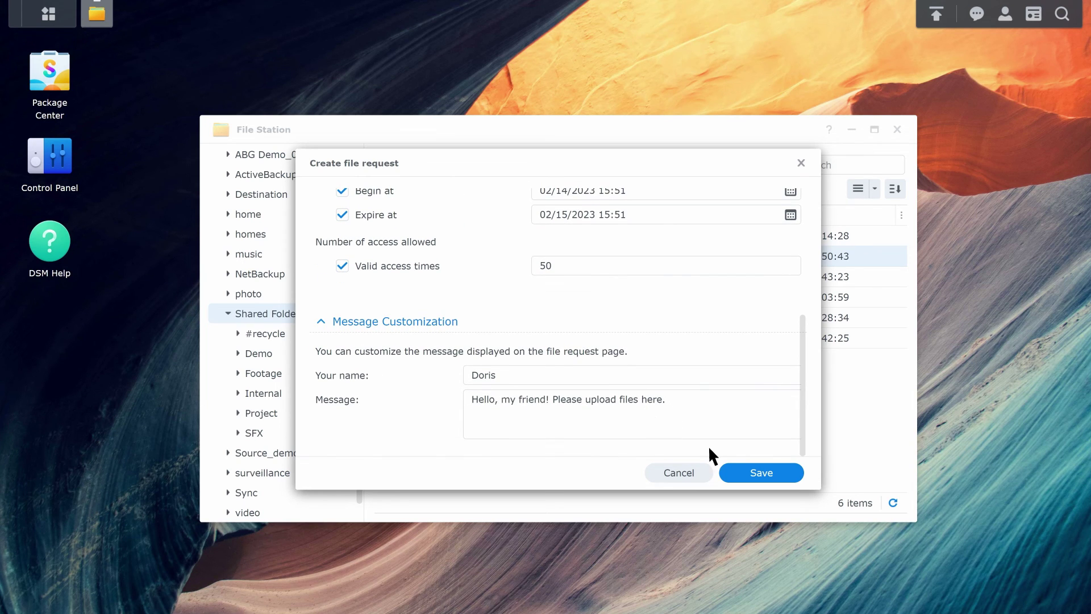
{"action": "left_click", "coordinate": [750, 473]}
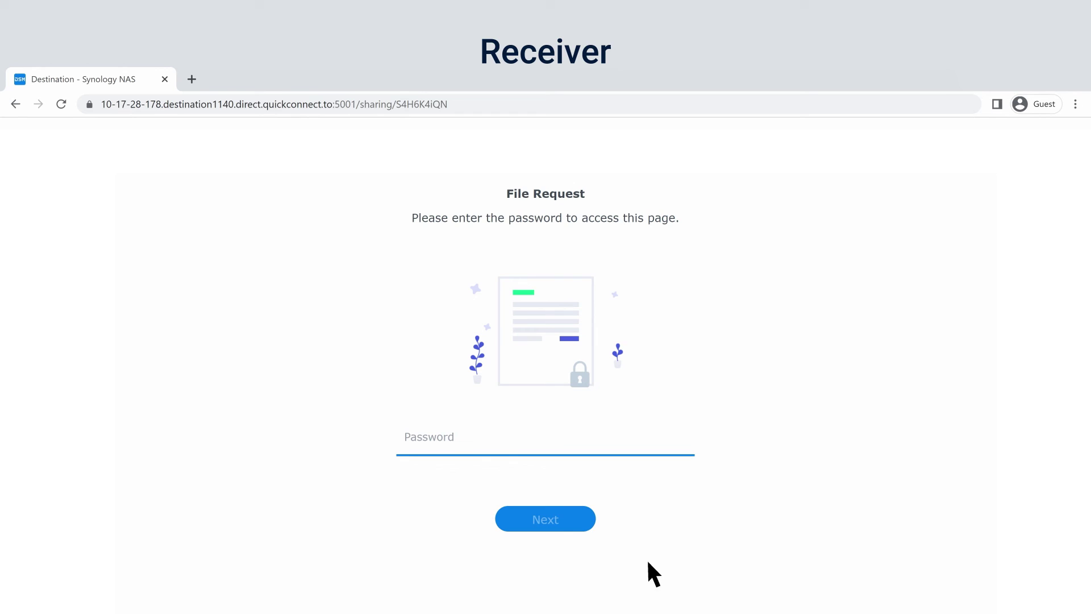
Step: Unlock the request page, enter the uploader name 'Robert' and upload SFX.wav
{"action": "type", "text": "password"}
{"action": "left_click", "coordinate": [549, 521]}
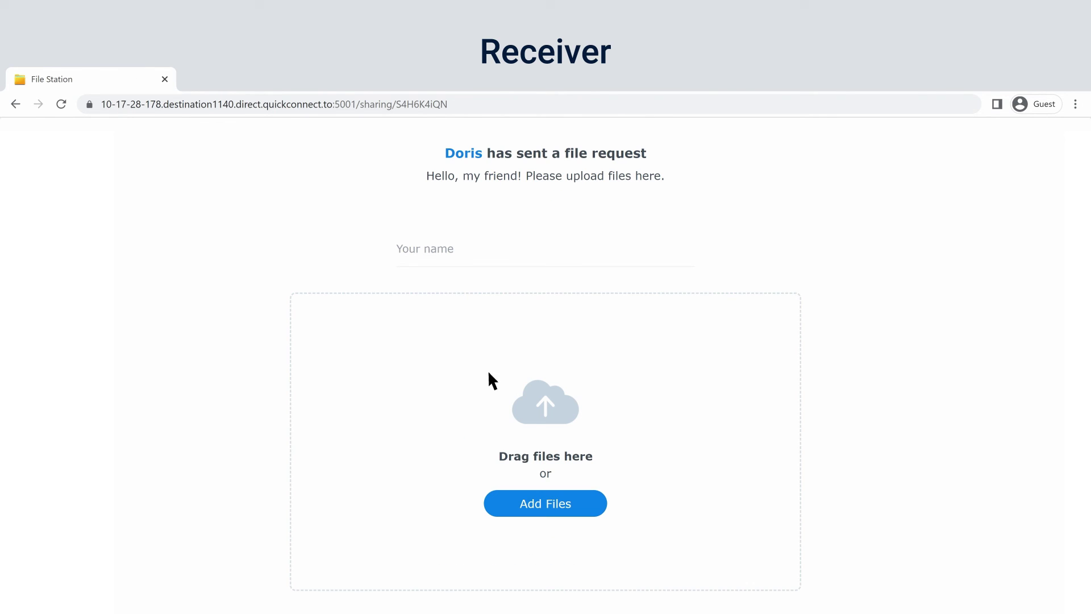
{"action": "type", "text": "Robert"}
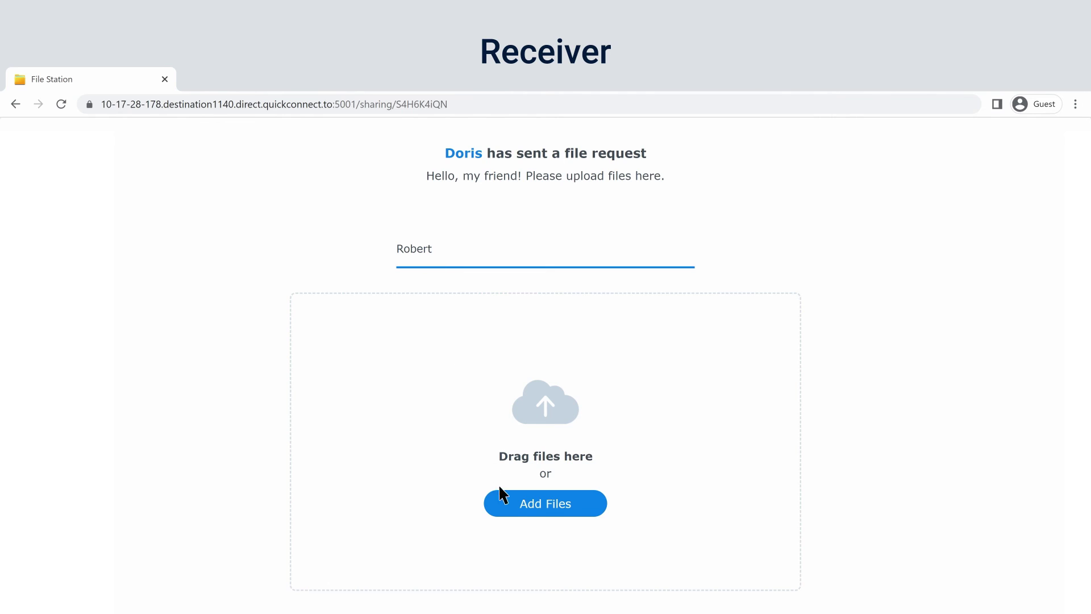
{"action": "left_click", "coordinate": [509, 503]}
{"action": "left_click_drag", "start_coordinate": [733, 372], "coordinate": [422, 368]}
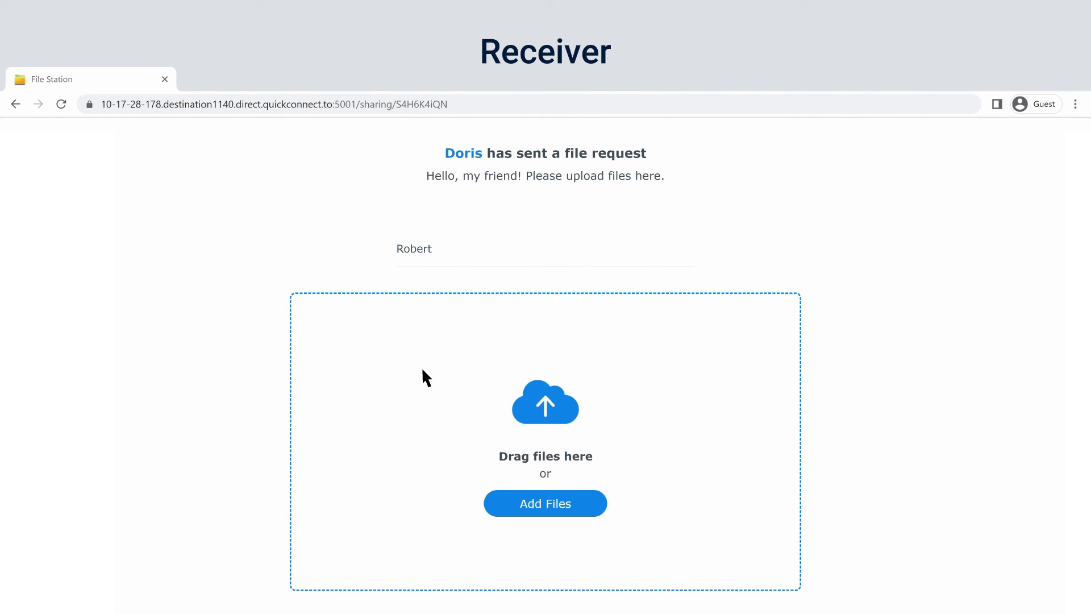
{"action": "left_click", "coordinate": [522, 528]}
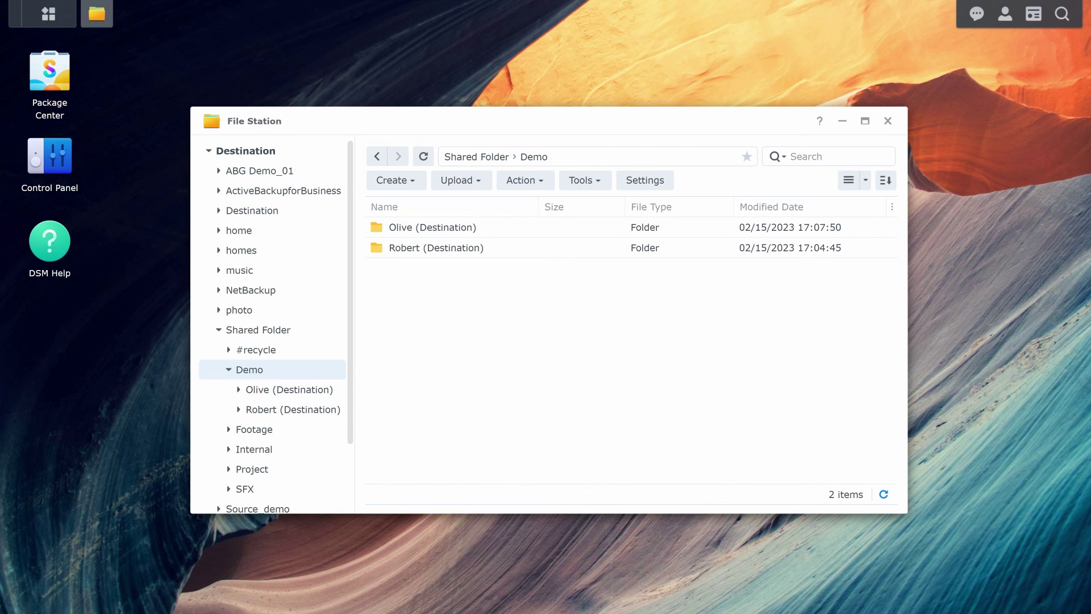
Step: Open the Robert (Destination) folder in Demo to see SFX.wav
{"action": "double_click", "coordinate": [712, 251]}
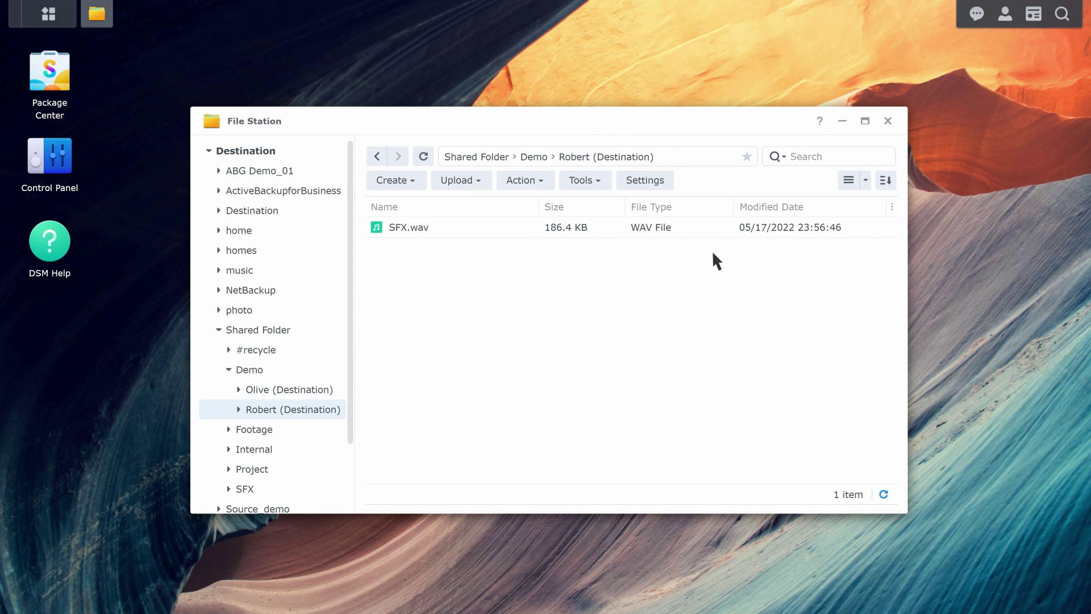